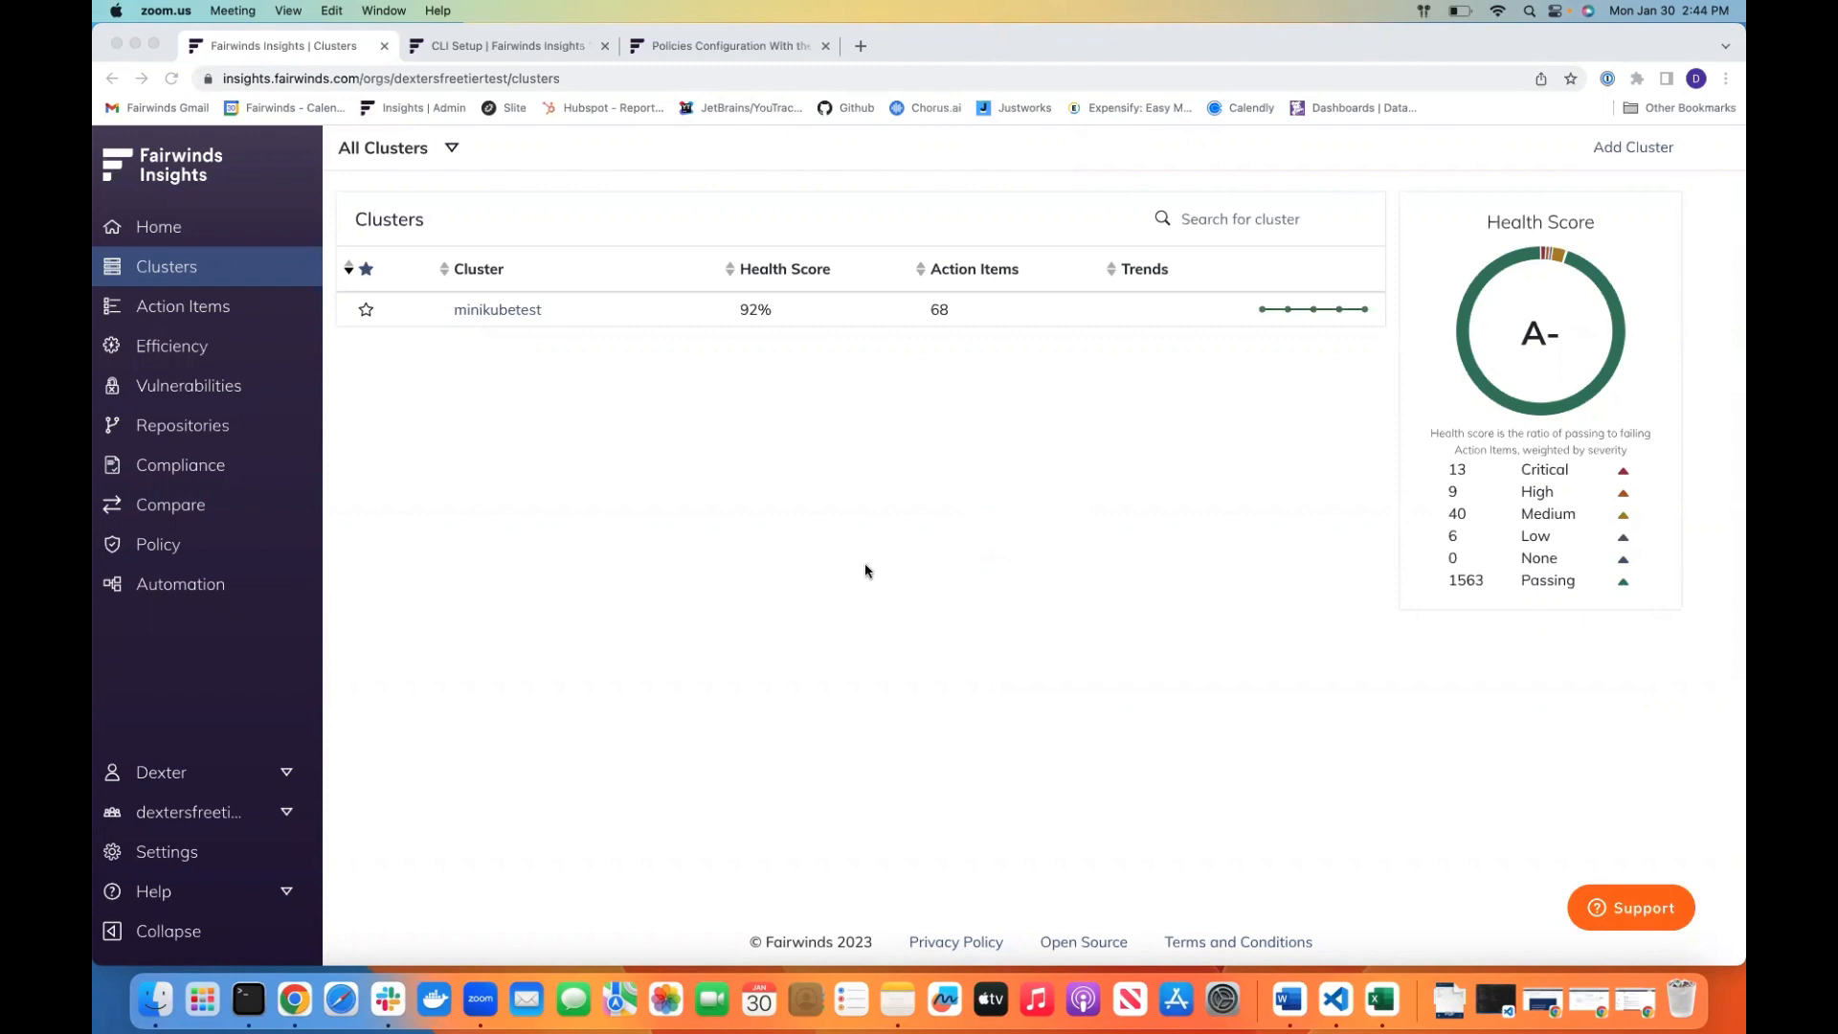
Open the Policy page and examine the filter options for the Severity, Admission, CI and Agent columns
left_click(177, 553)
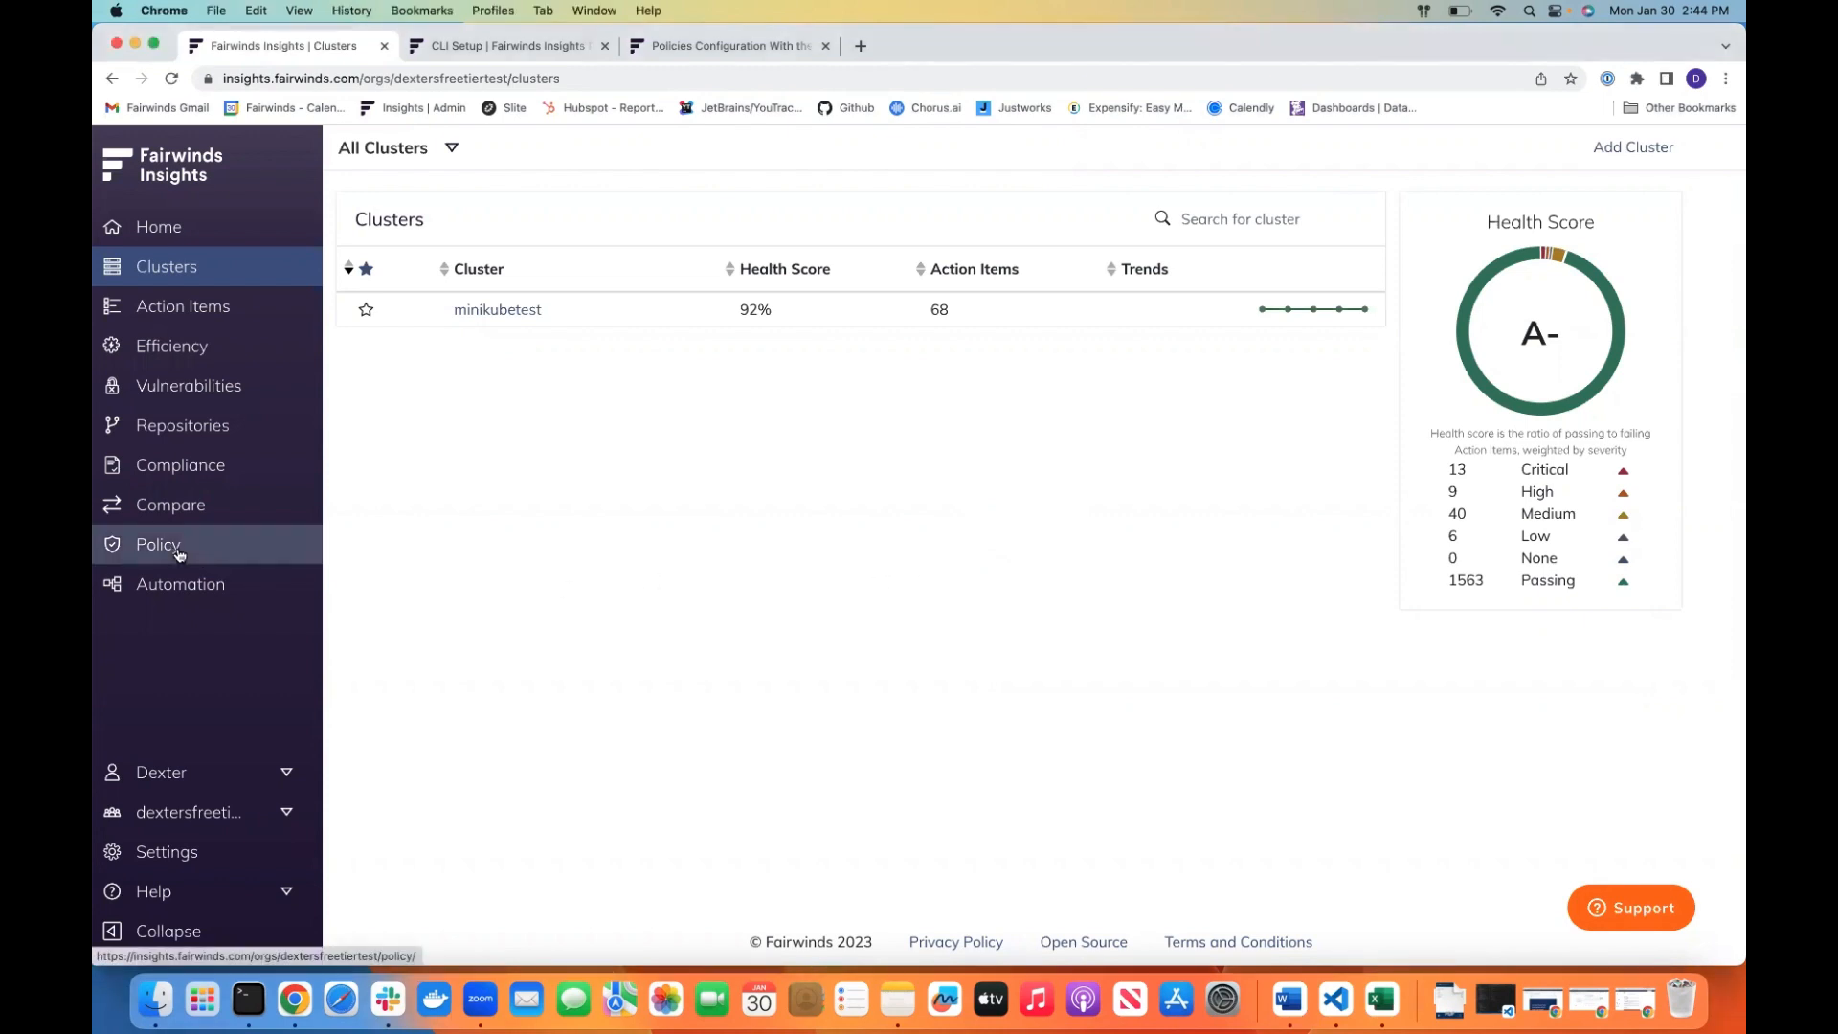
left_click(177, 553)
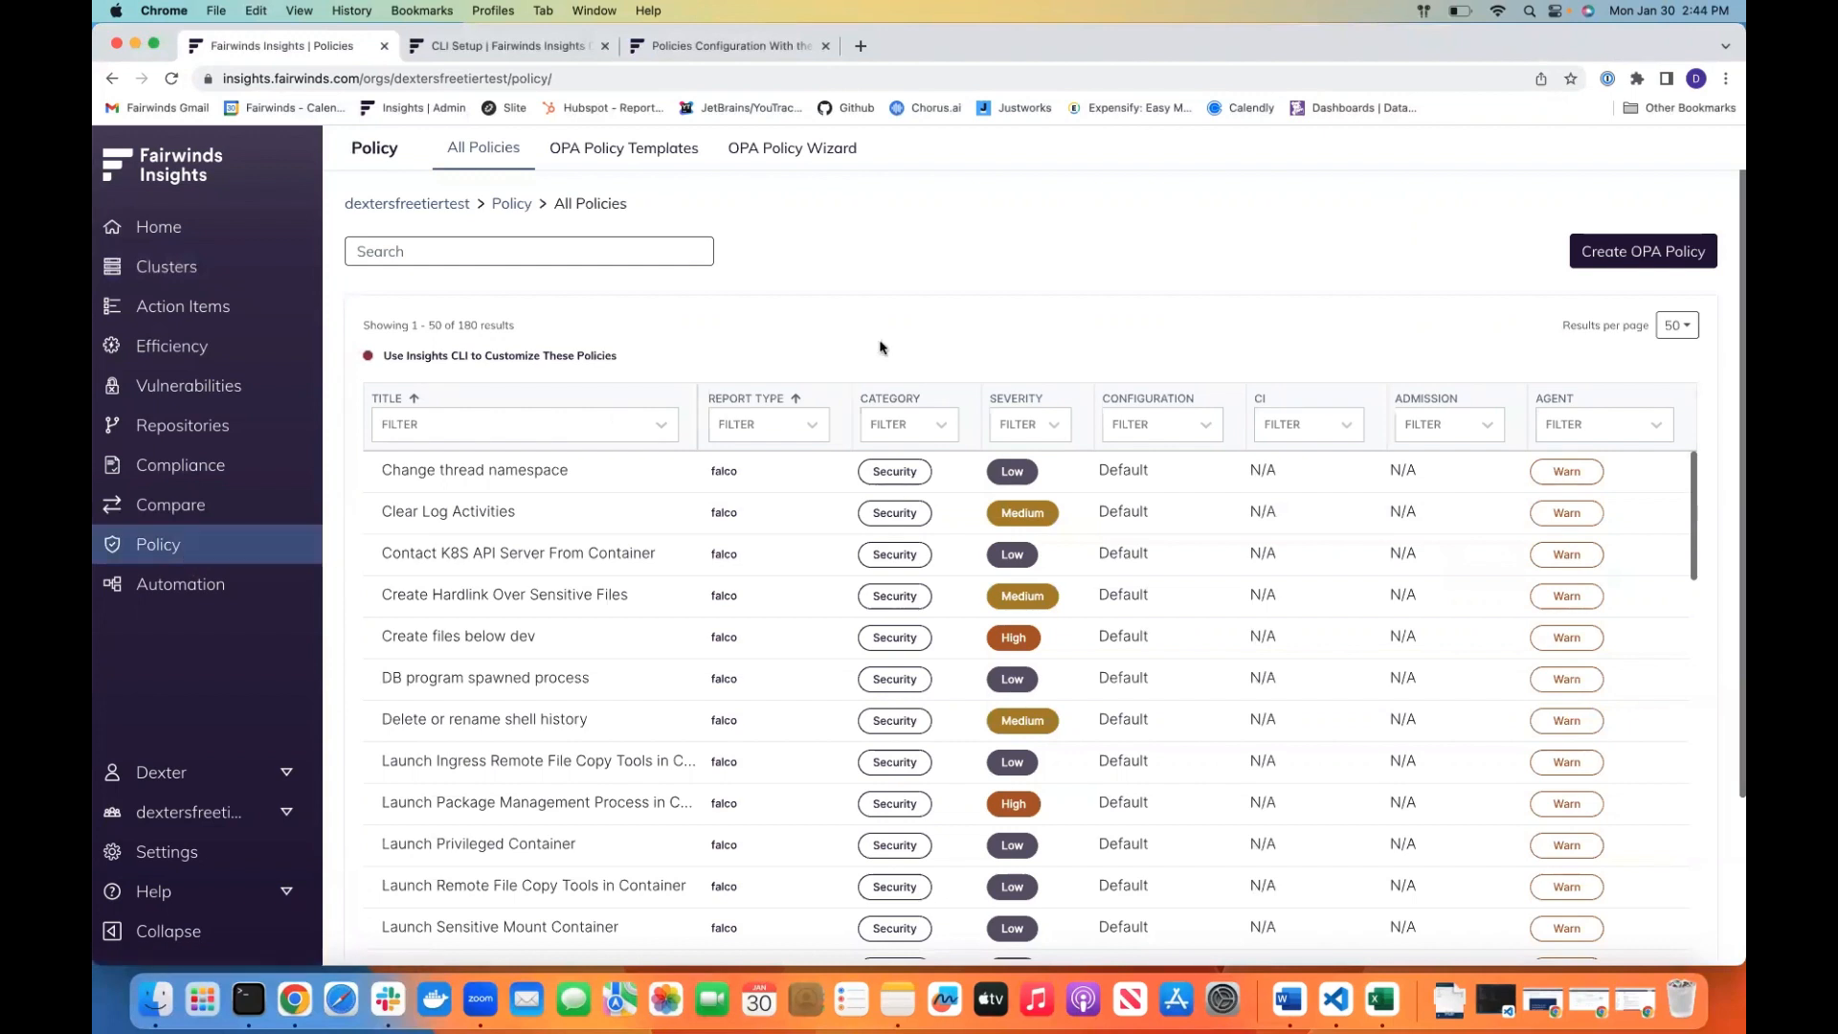
left_click(1056, 426)
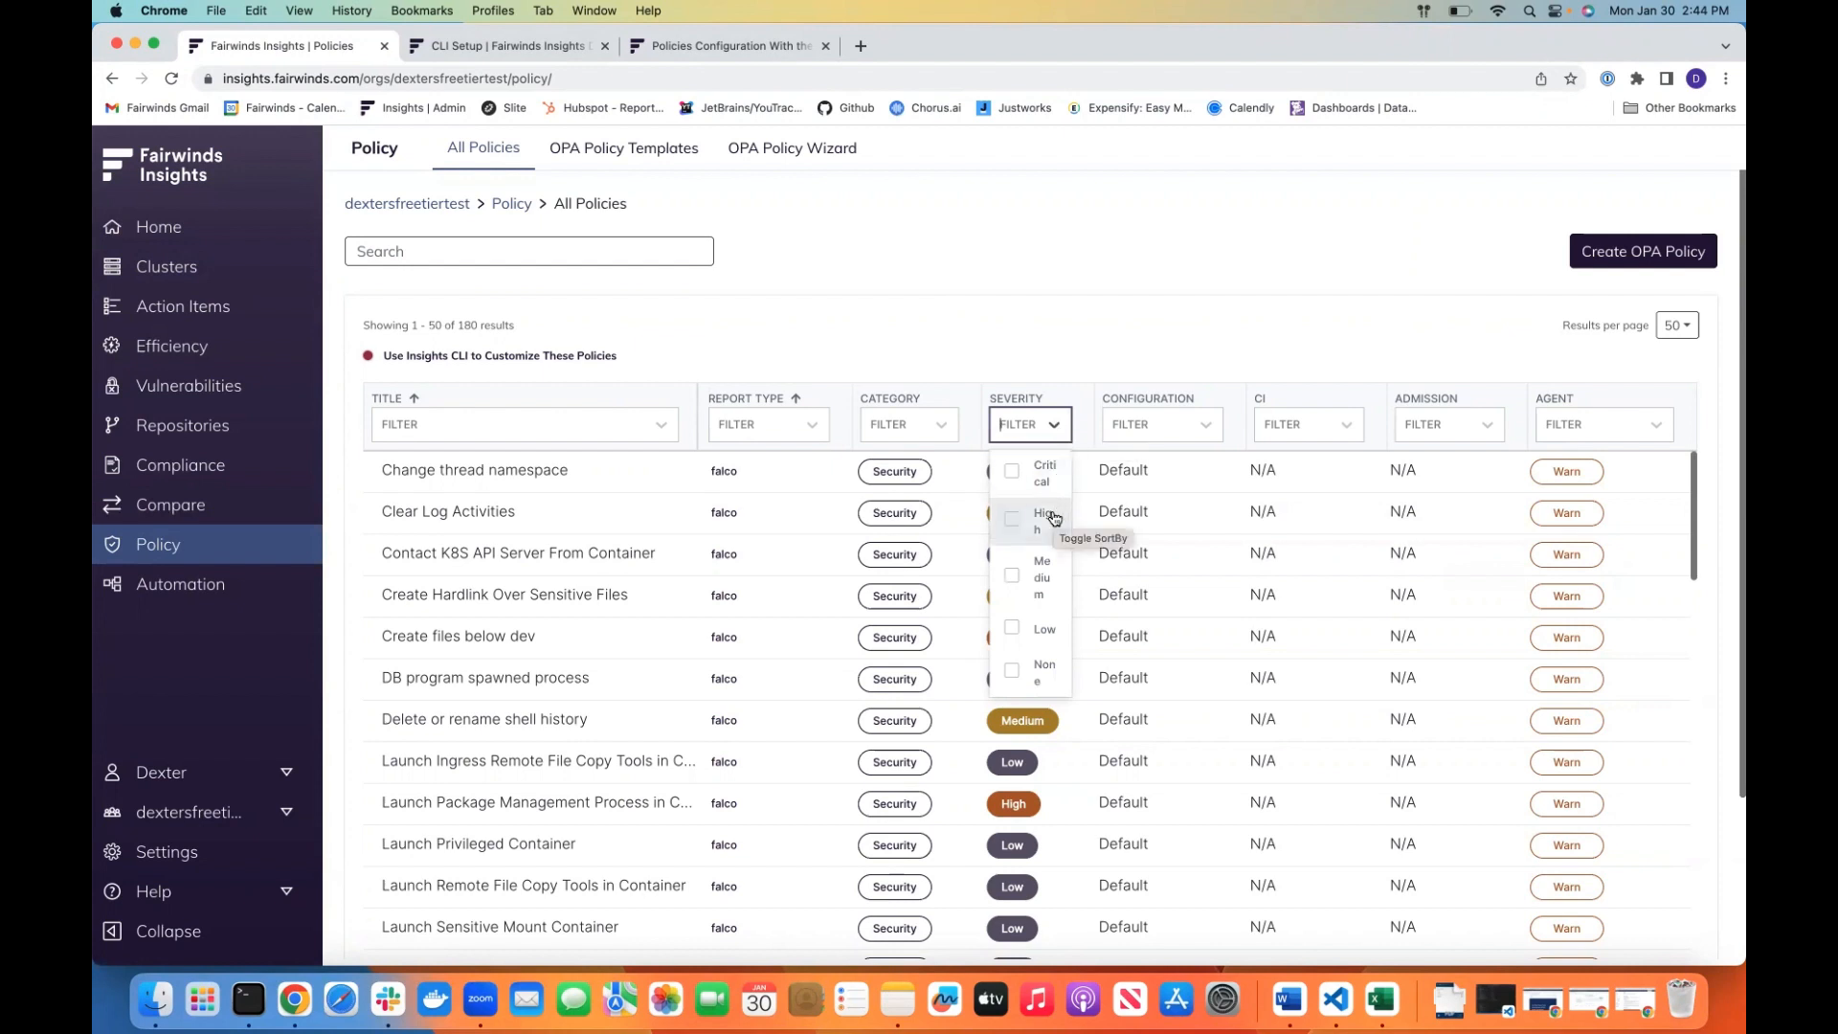
left_click(1056, 426)
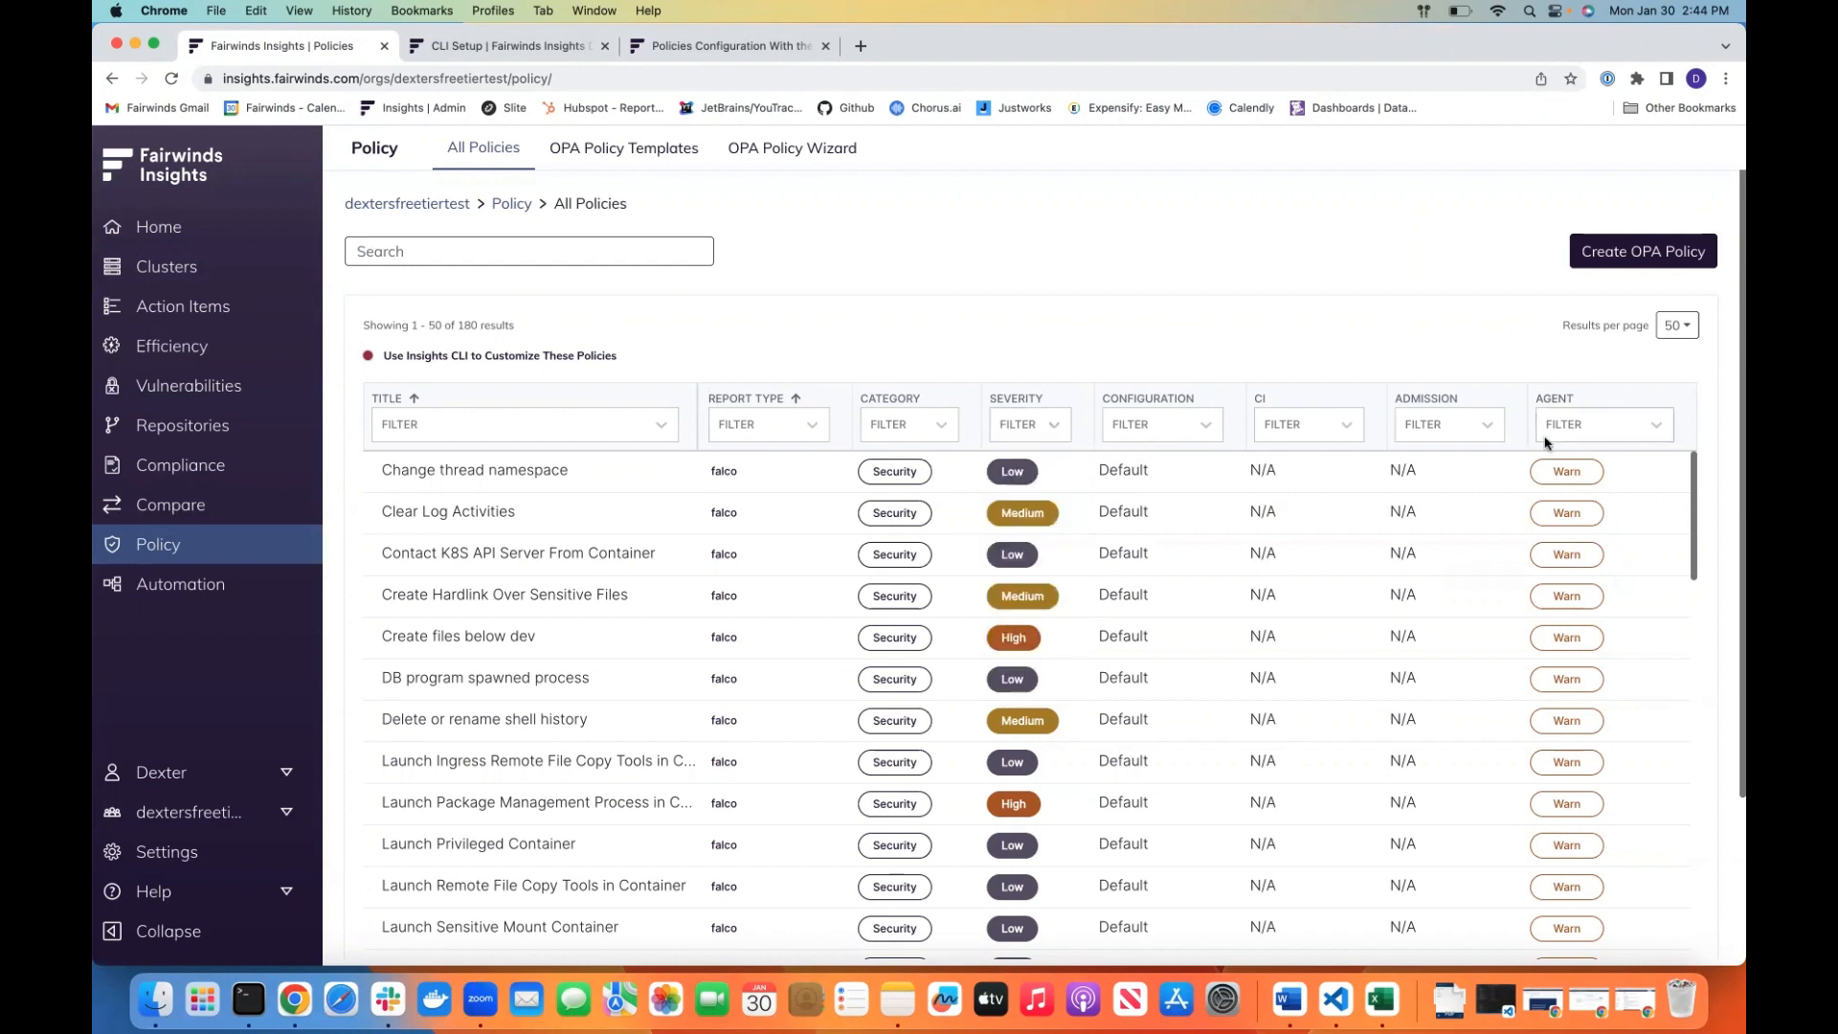
left_click(1479, 432)
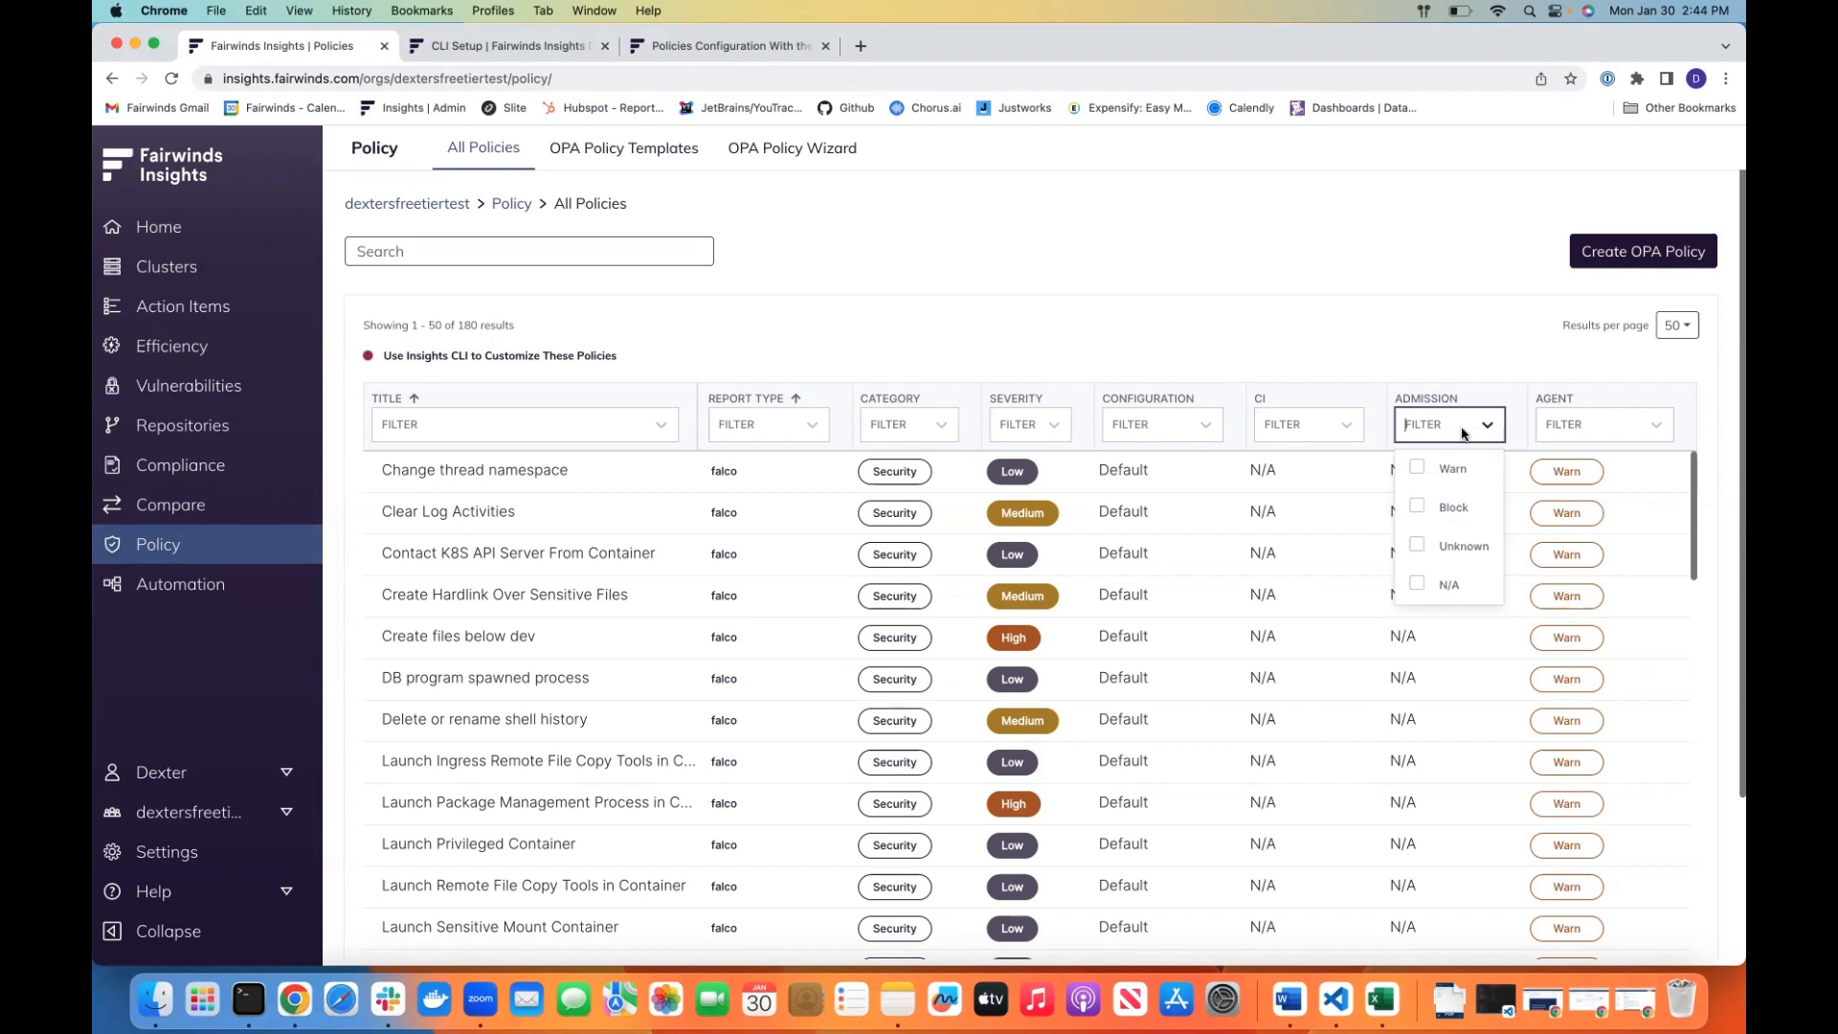
left_click(1335, 429)
left_click(1350, 425)
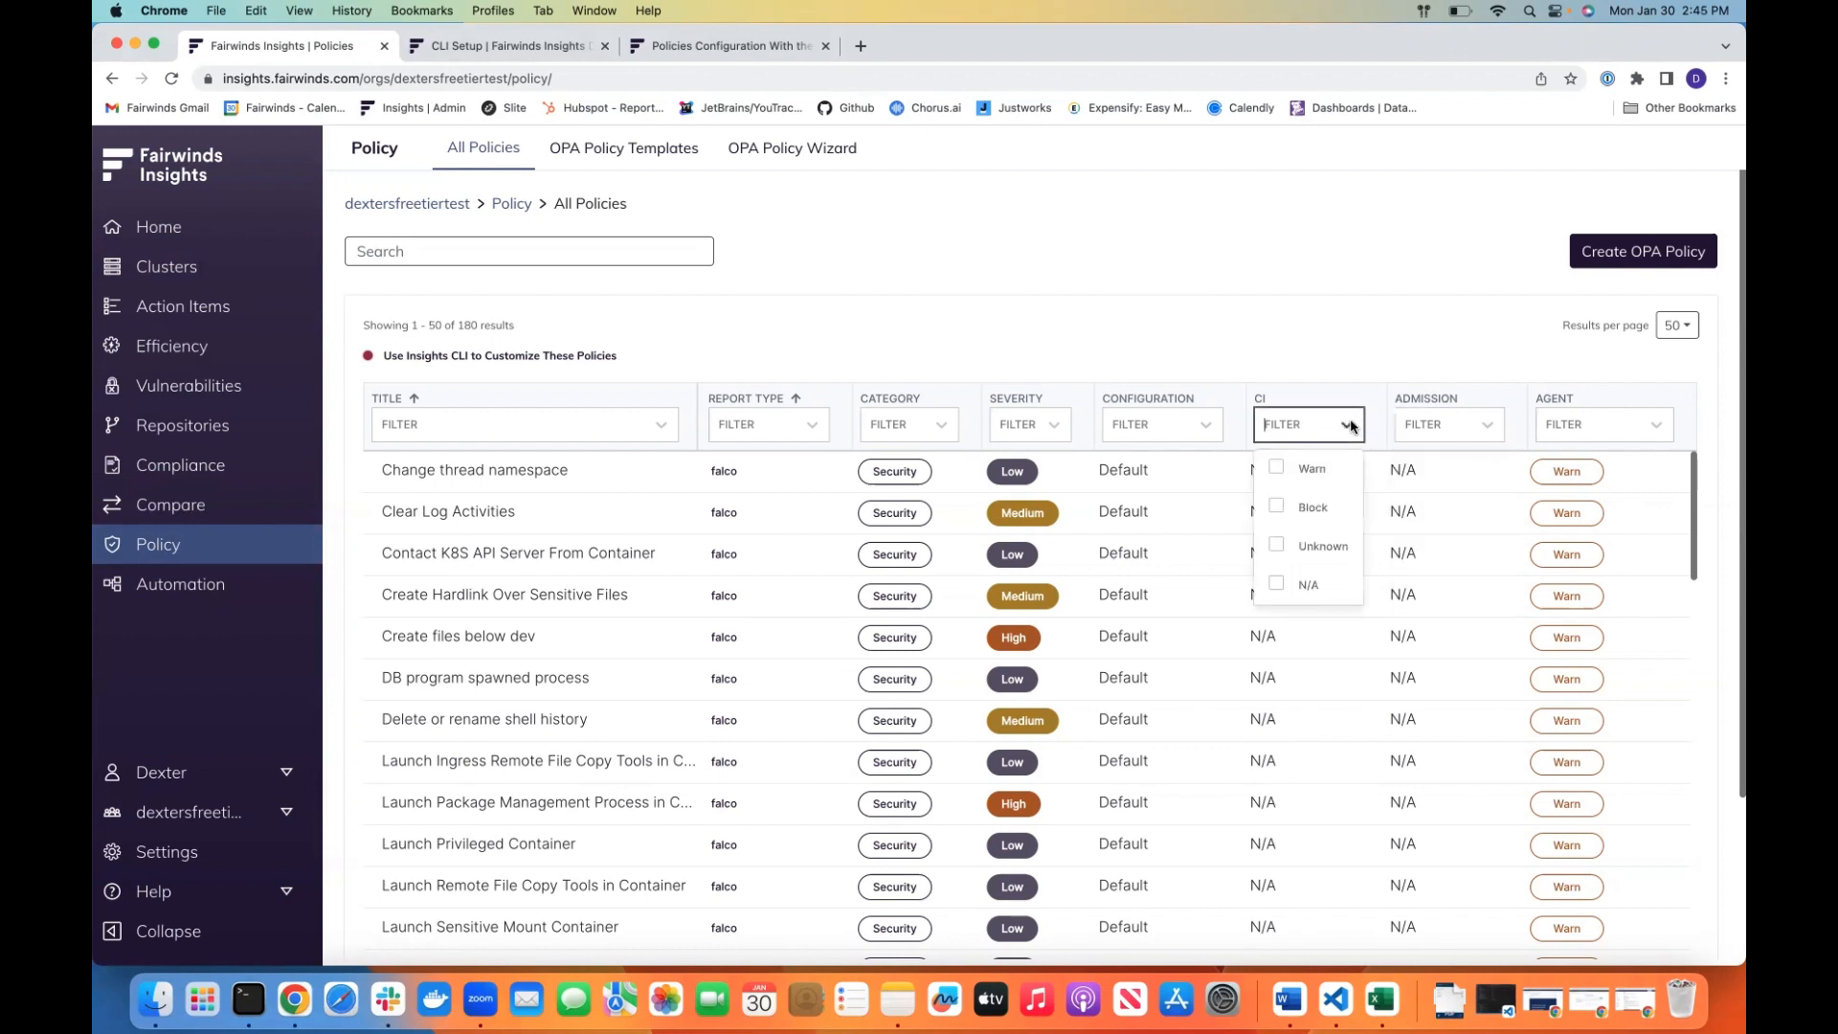
left_click(1627, 429)
left_click(1626, 430)
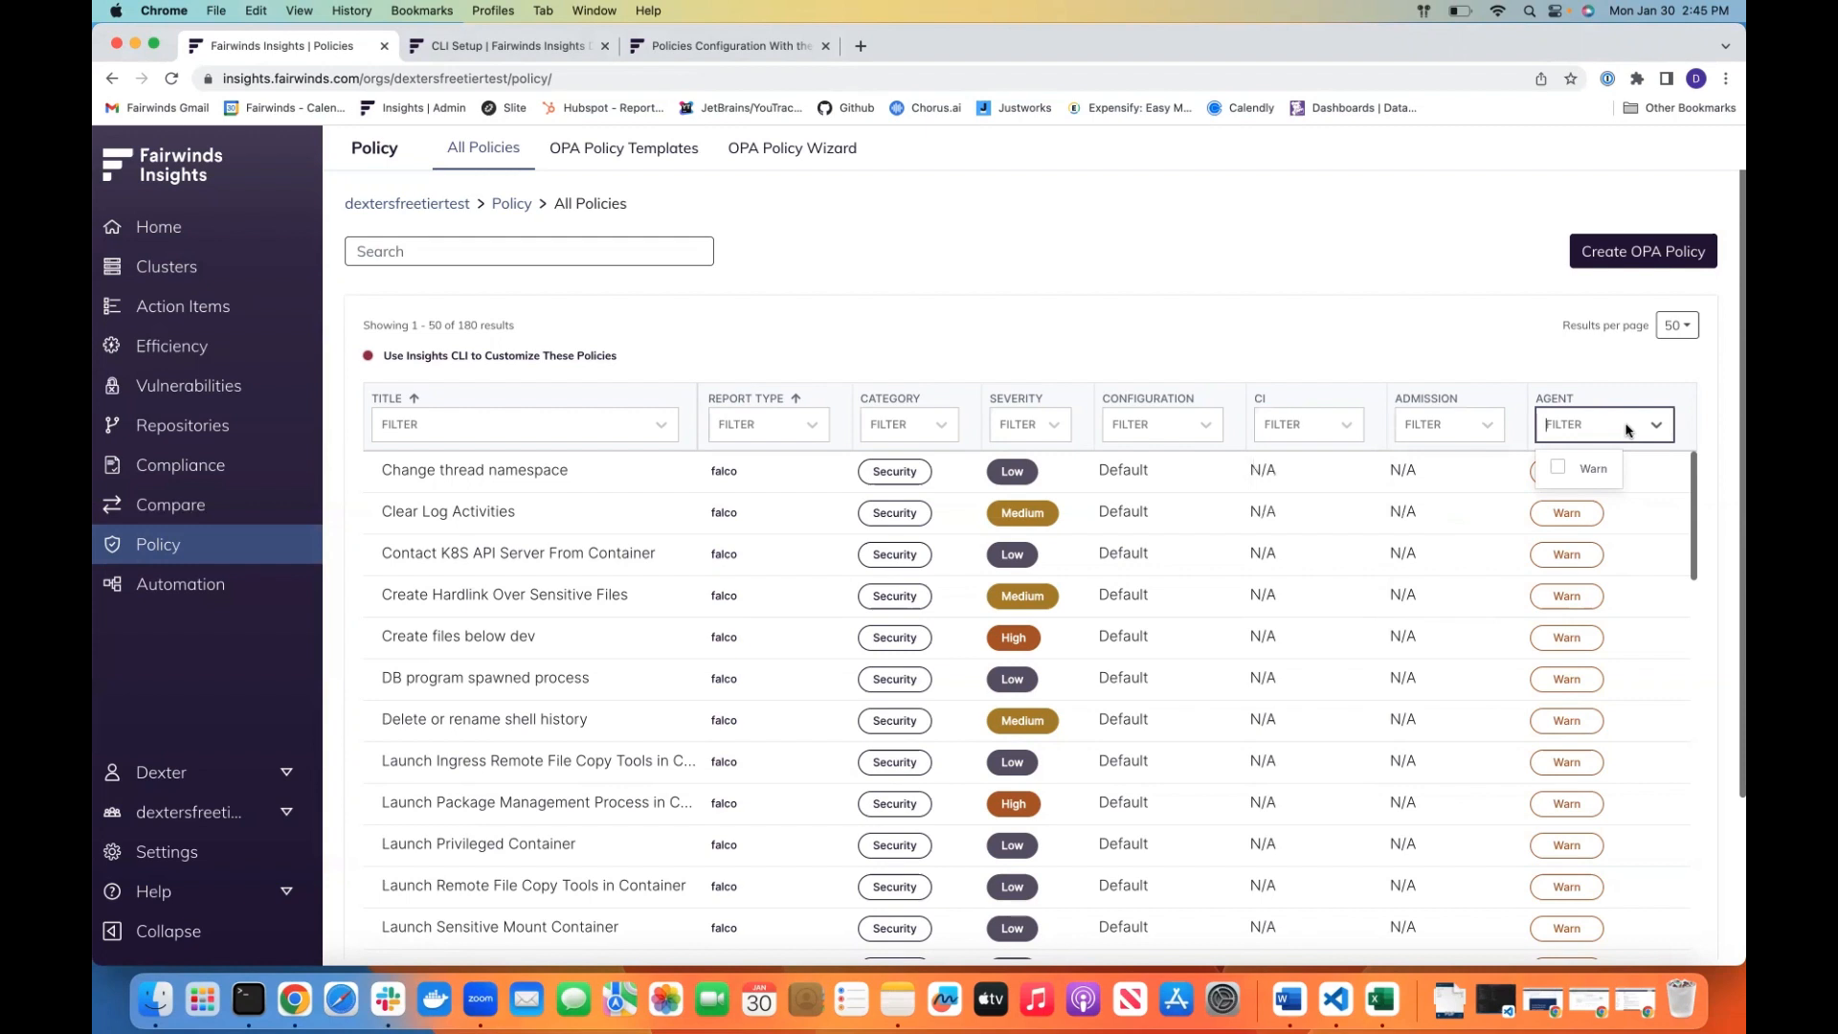
left_click(1625, 430)
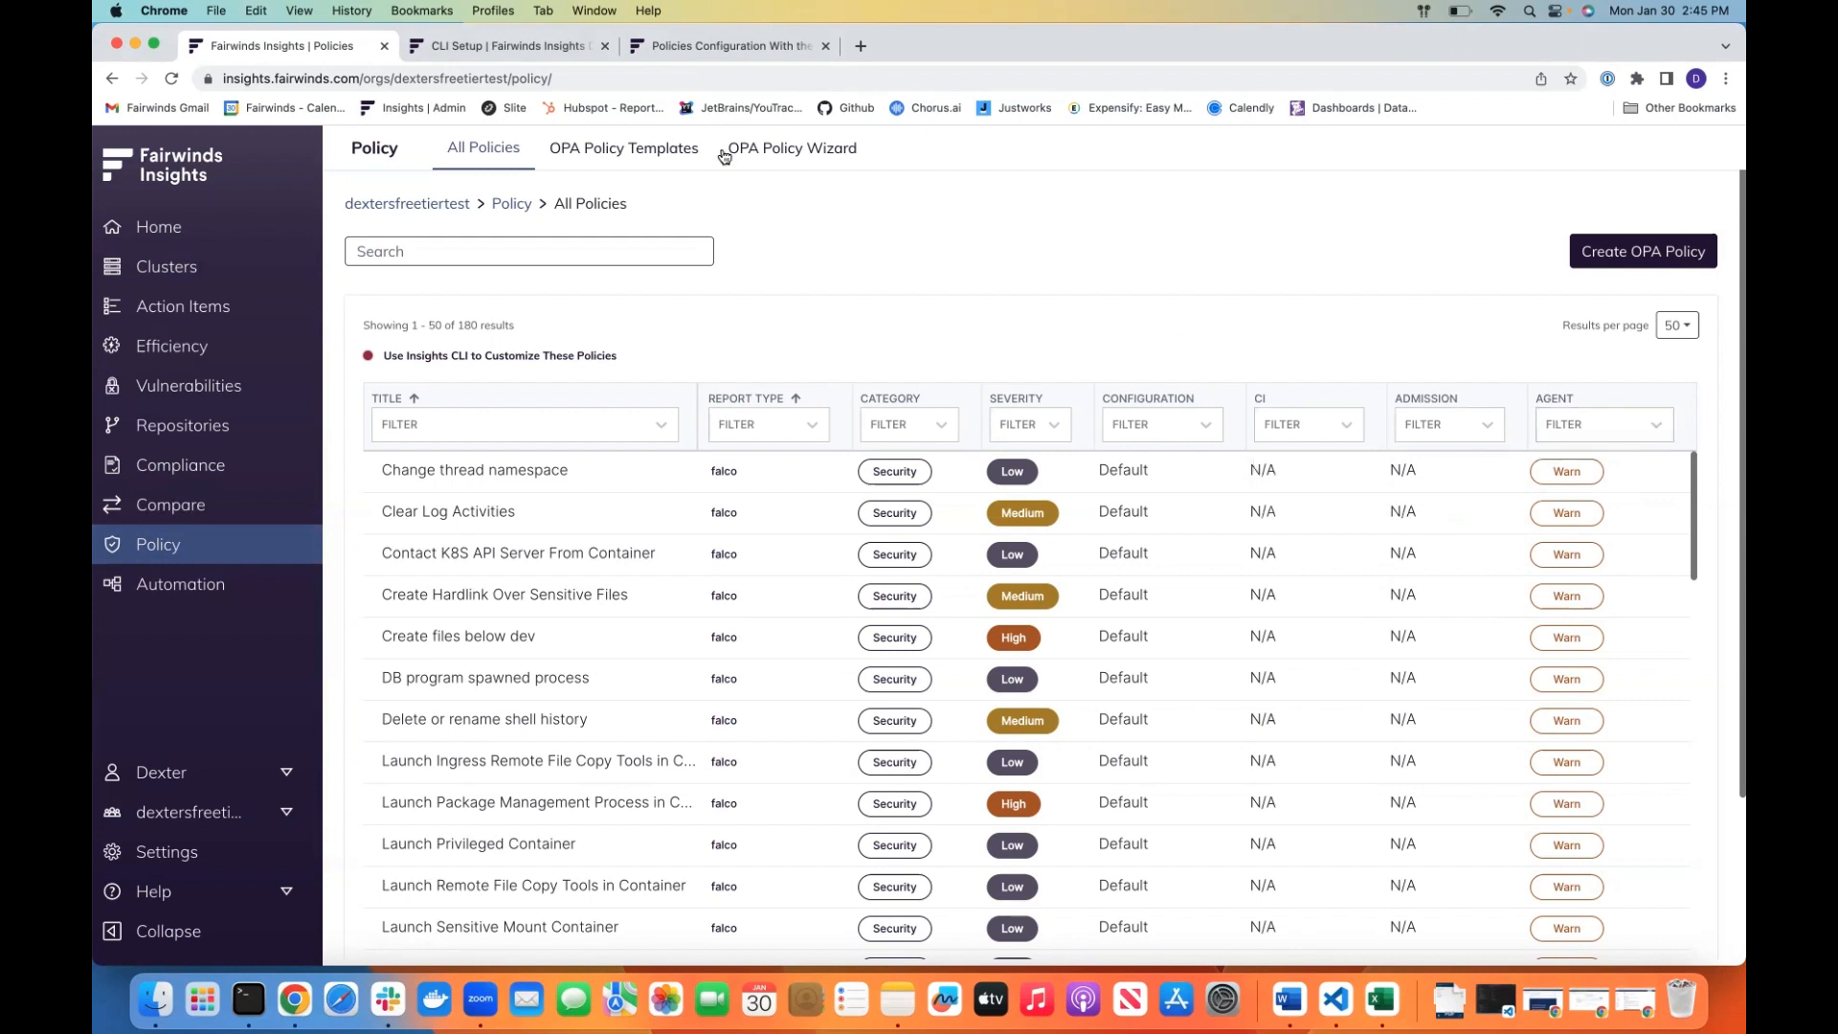
Review the CLI Setup documentation on installation and preparation, and the Policies Configuration With the CLI page
left_click(525, 49)
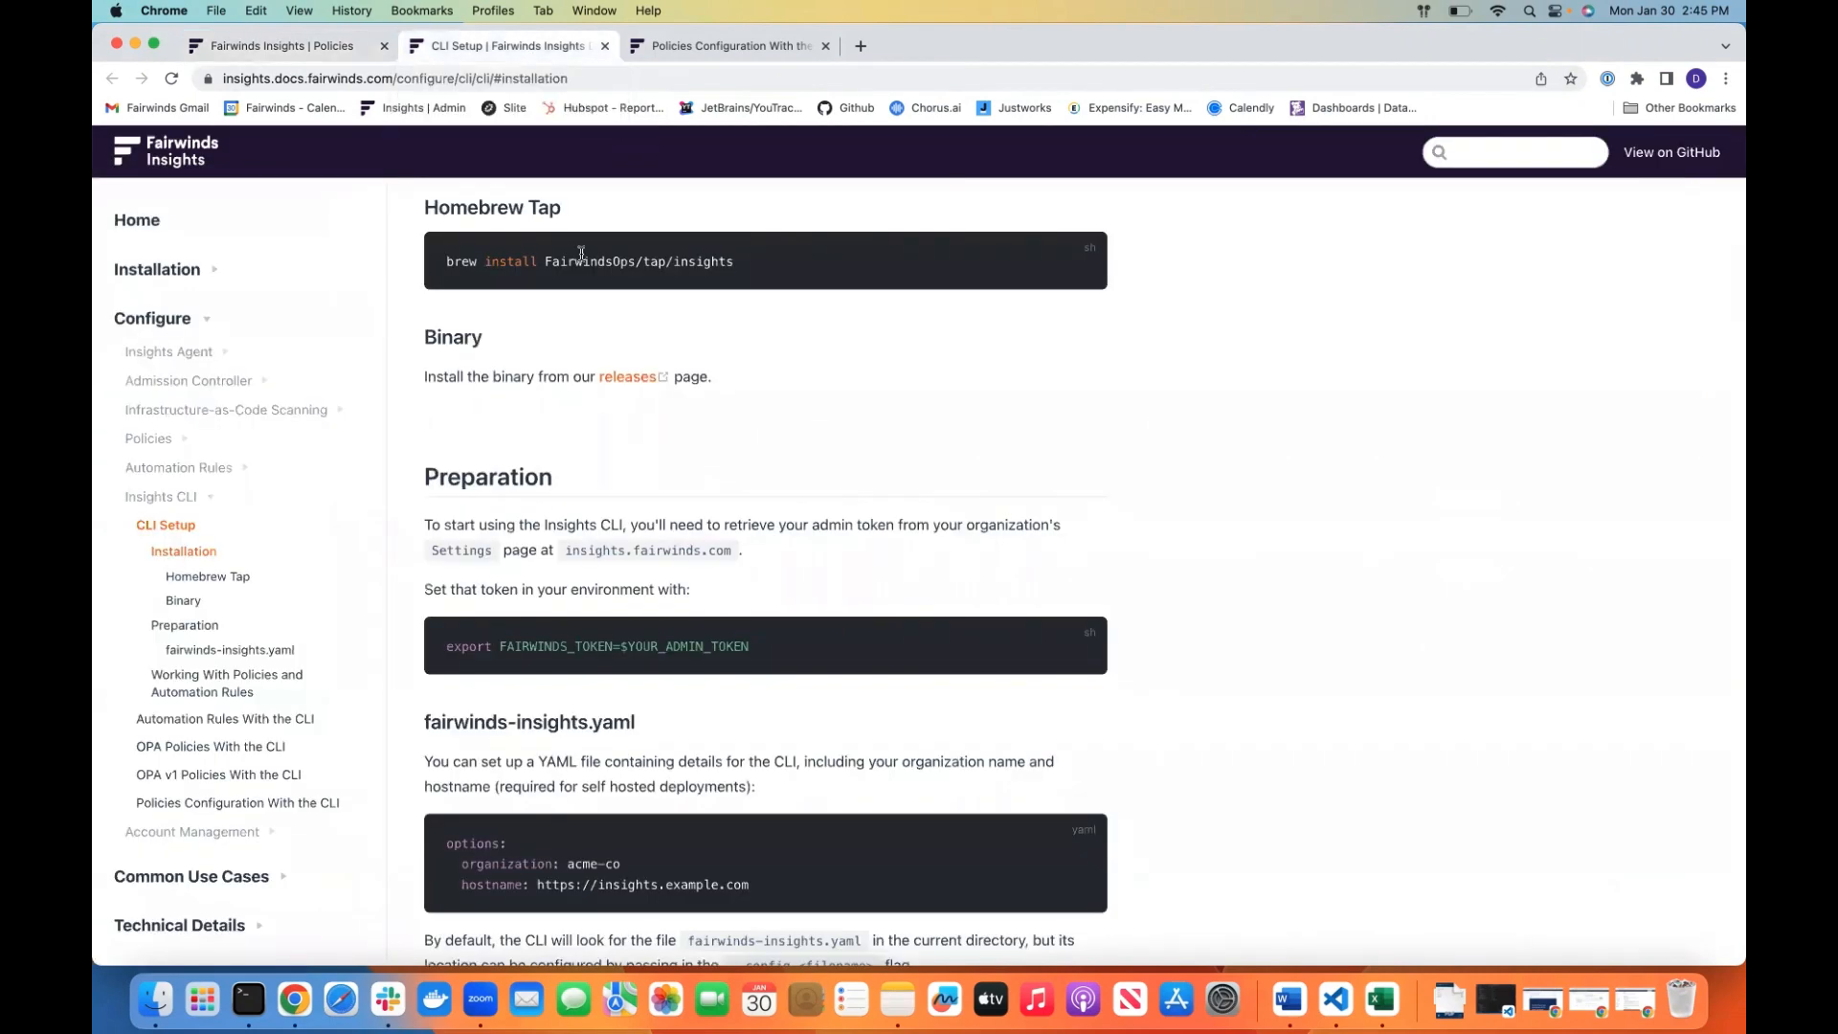
scroll(611, 287, "down", 1)
scroll(605, 301, "up", 3)
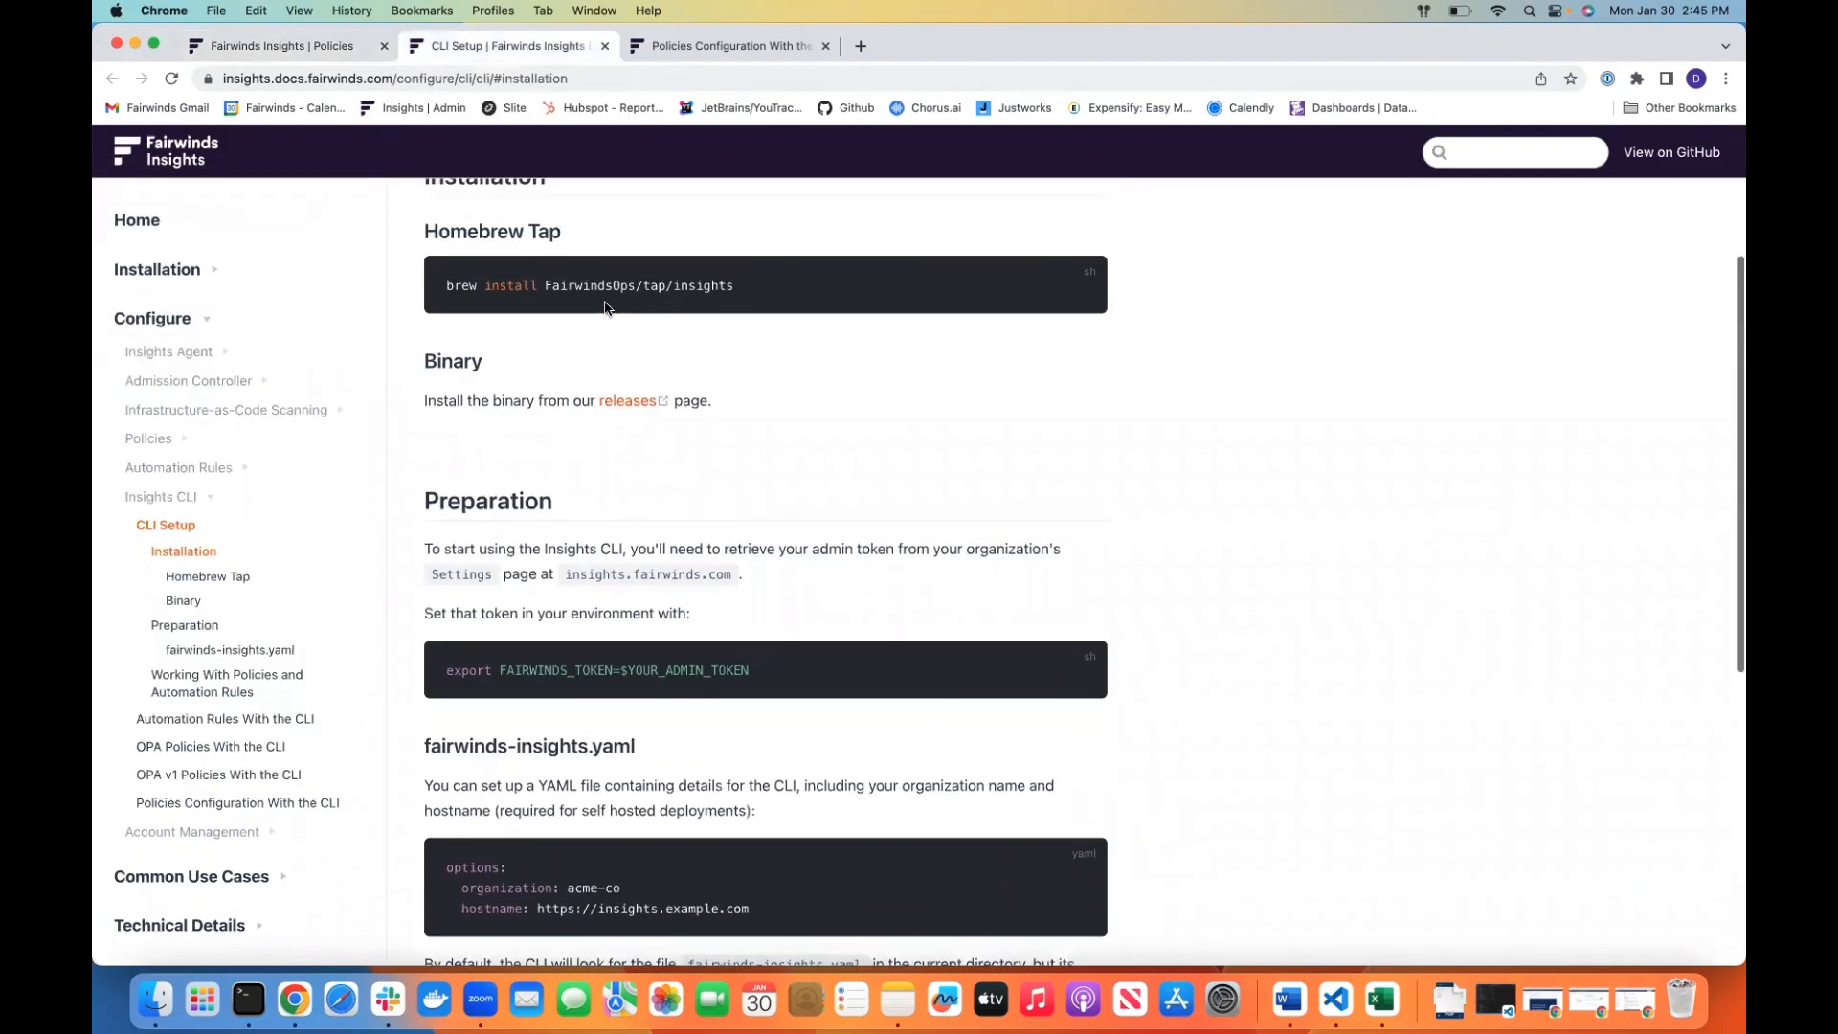
scroll(605, 306, "up", 1)
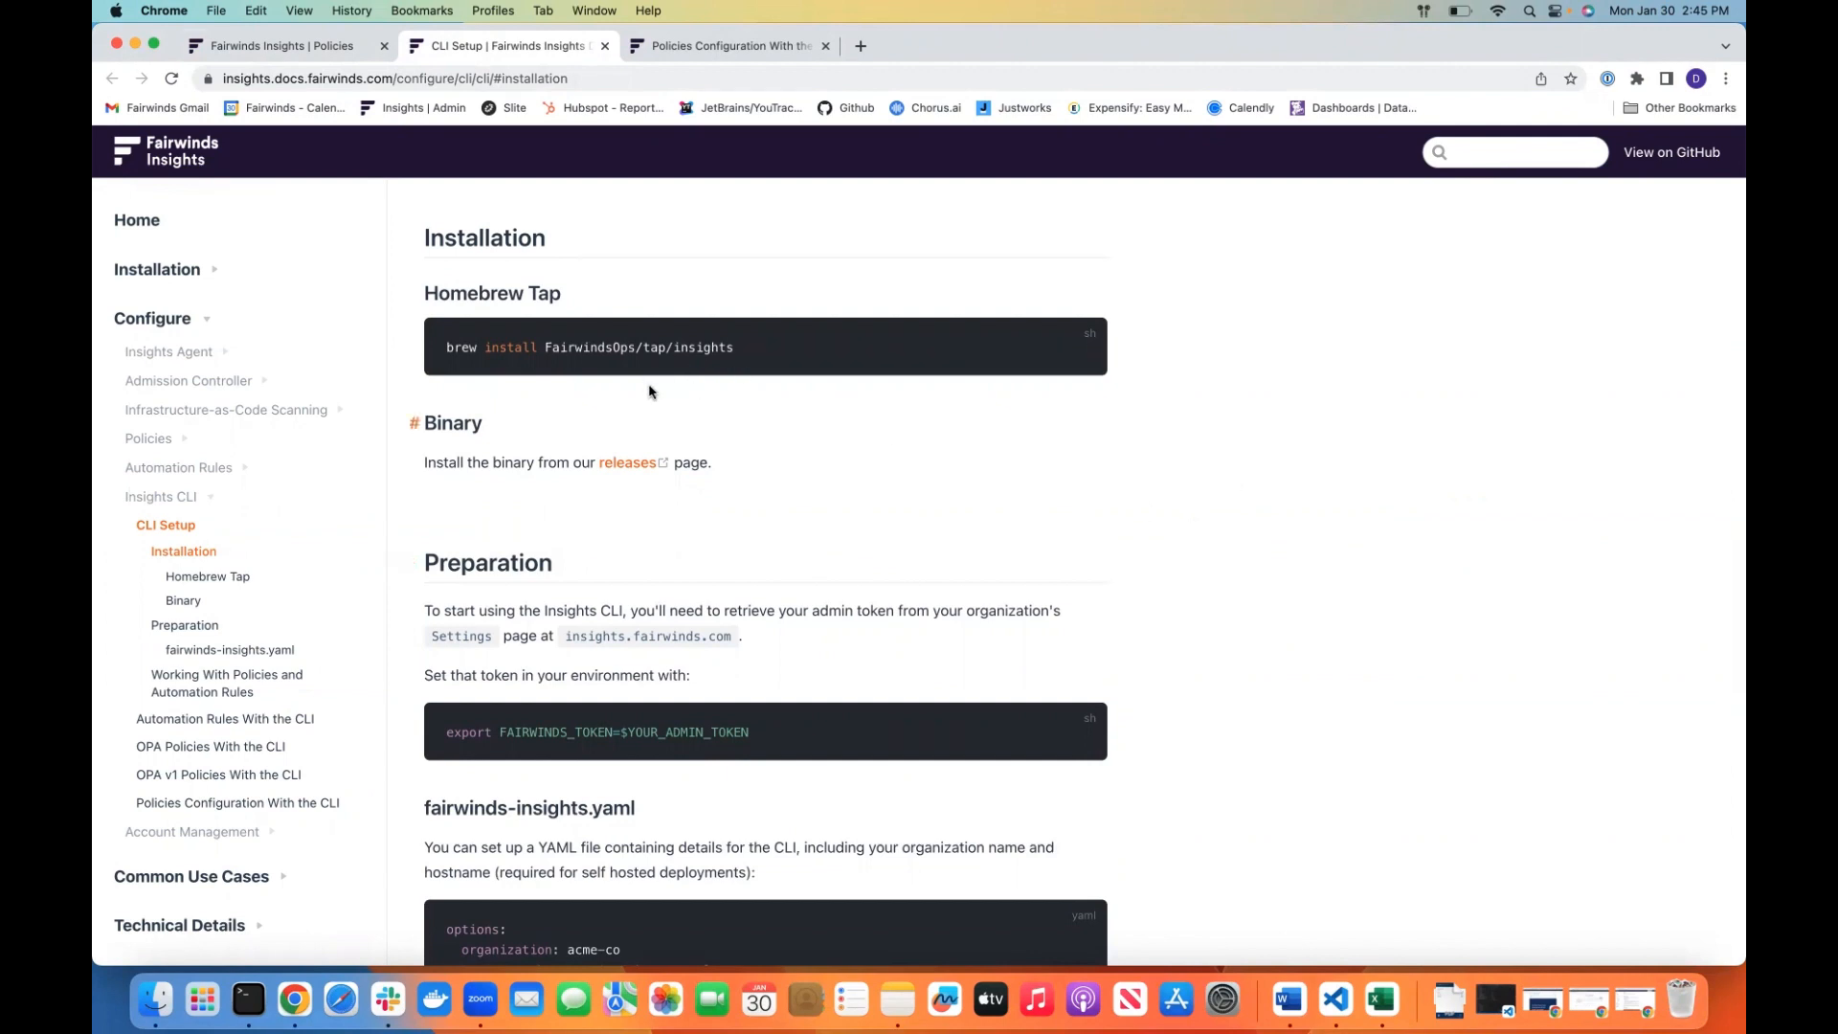
scroll(1058, 532, "down", 3)
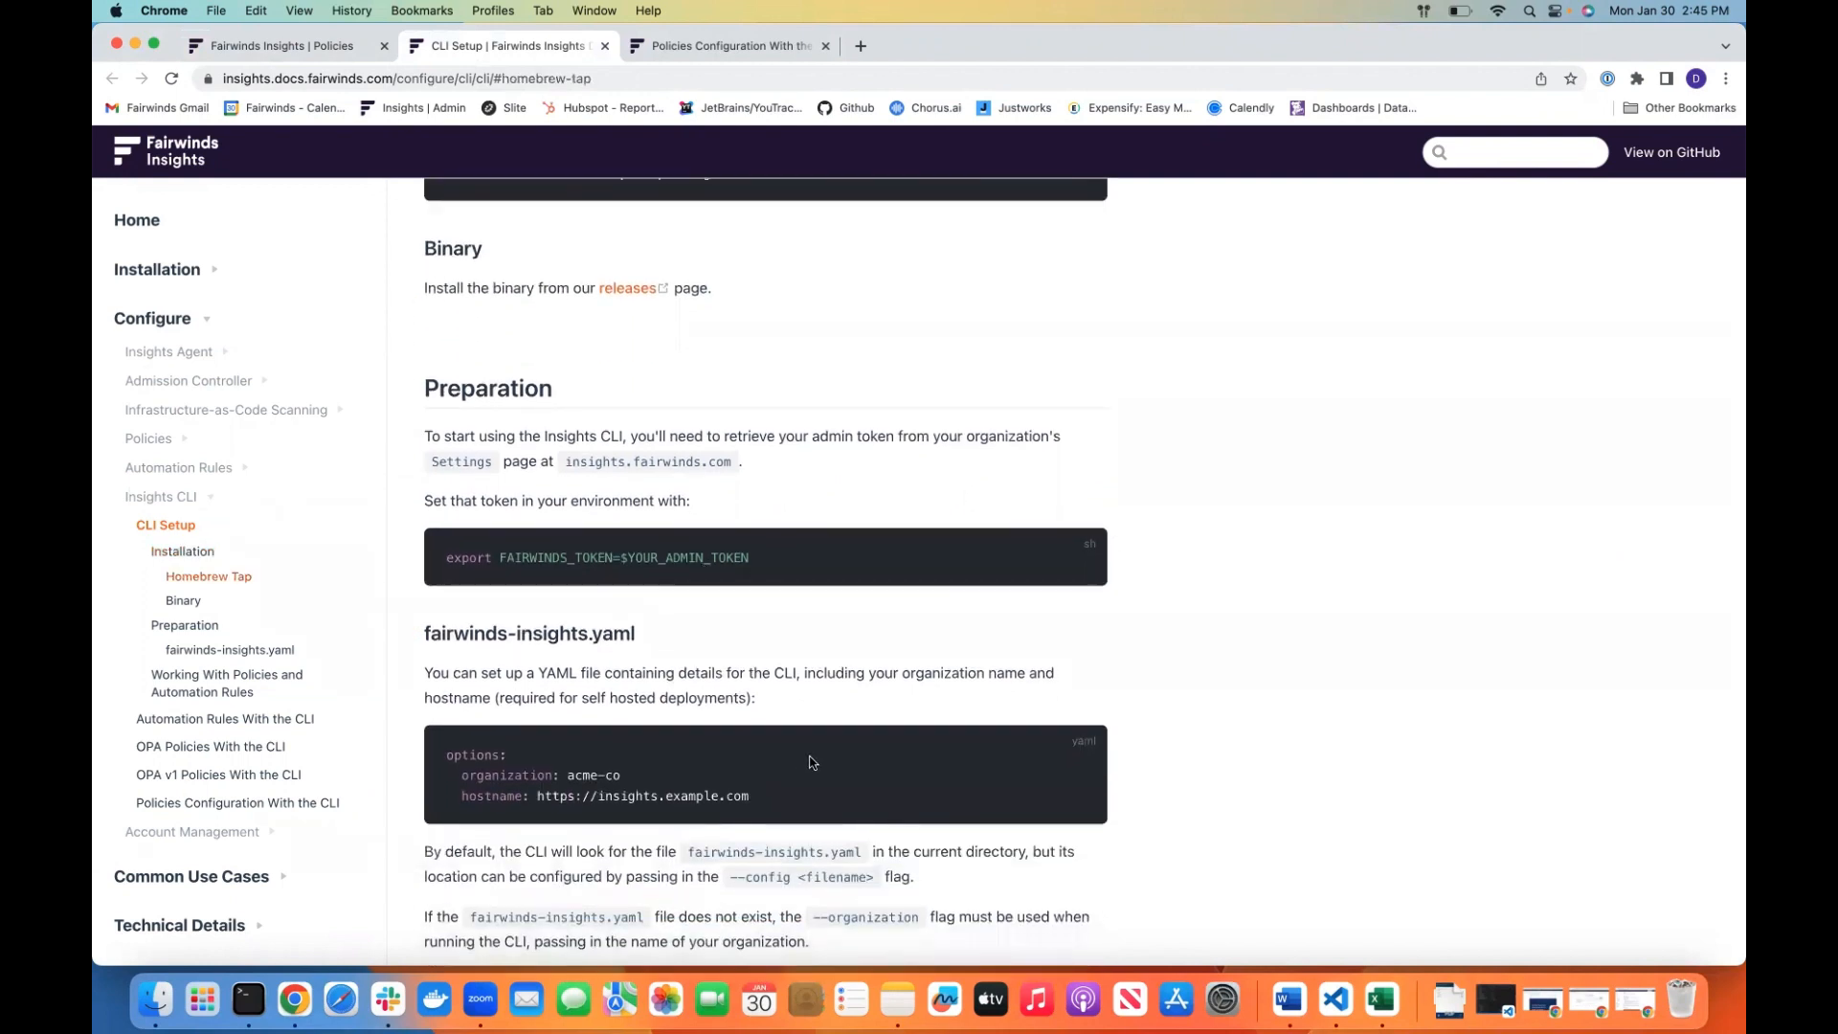
scroll(616, 733, "down", 1)
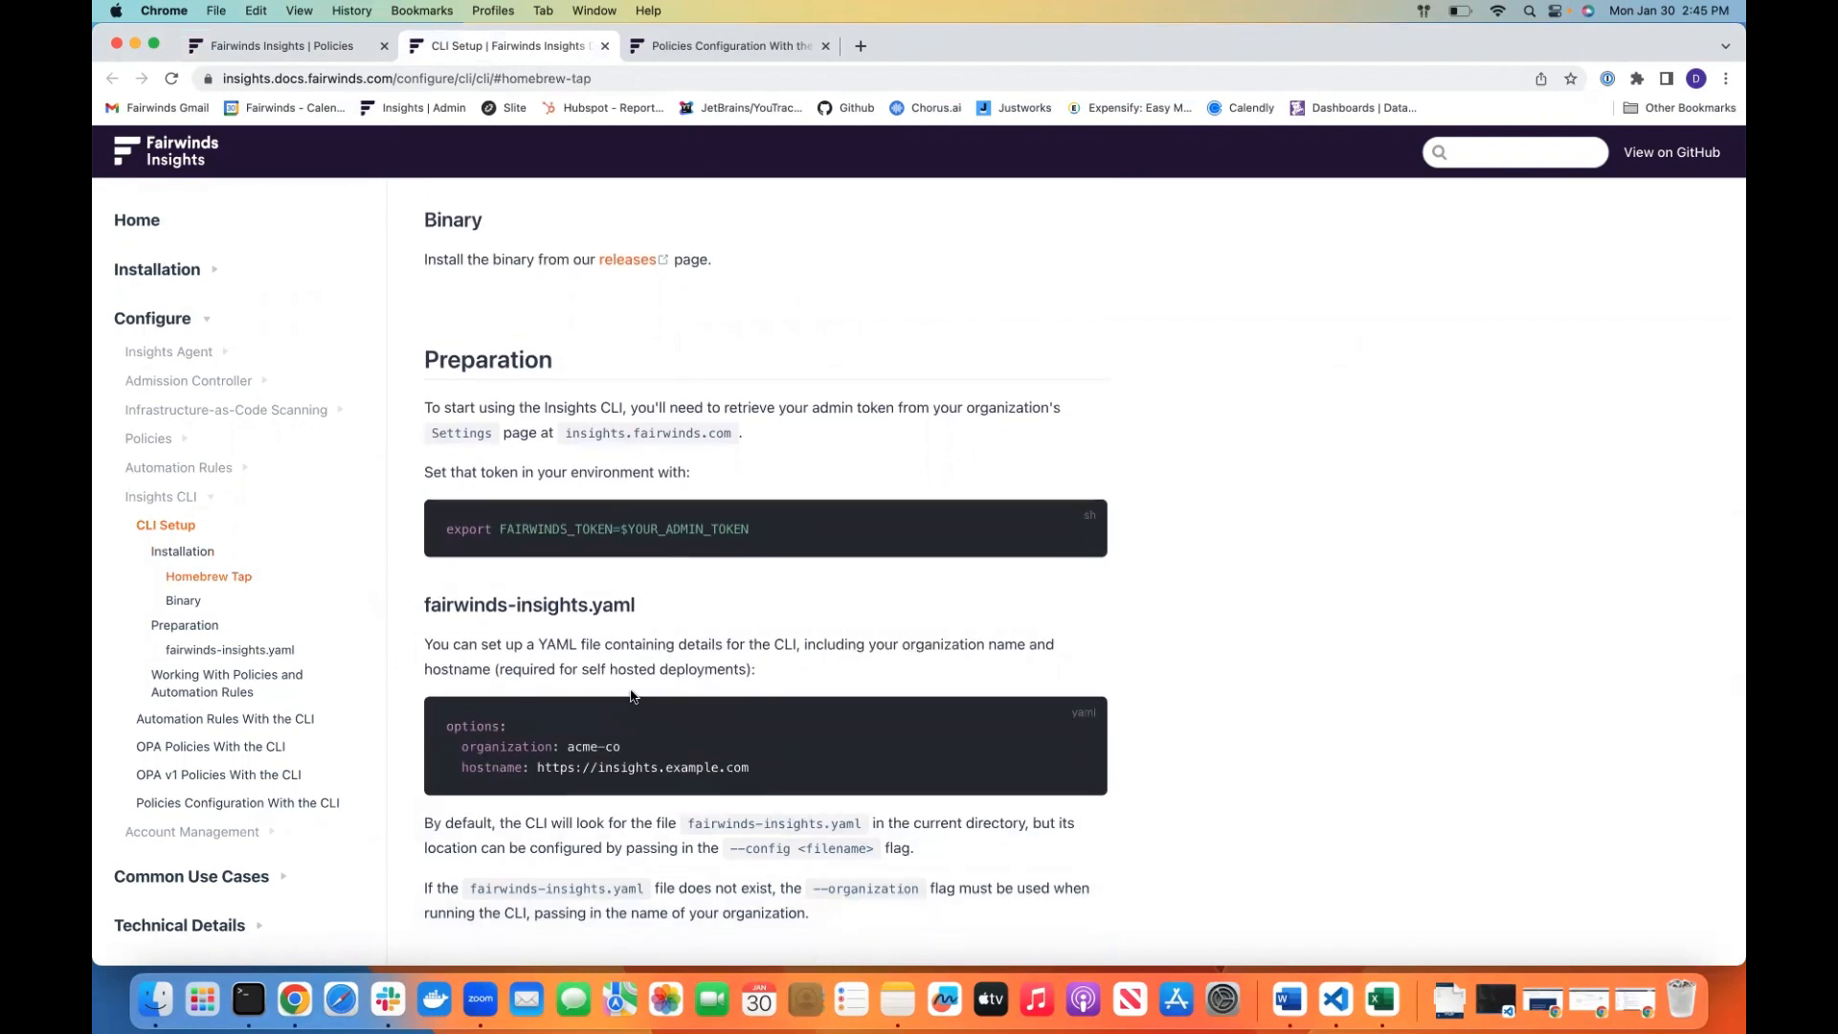
scroll(631, 696, "down", 5)
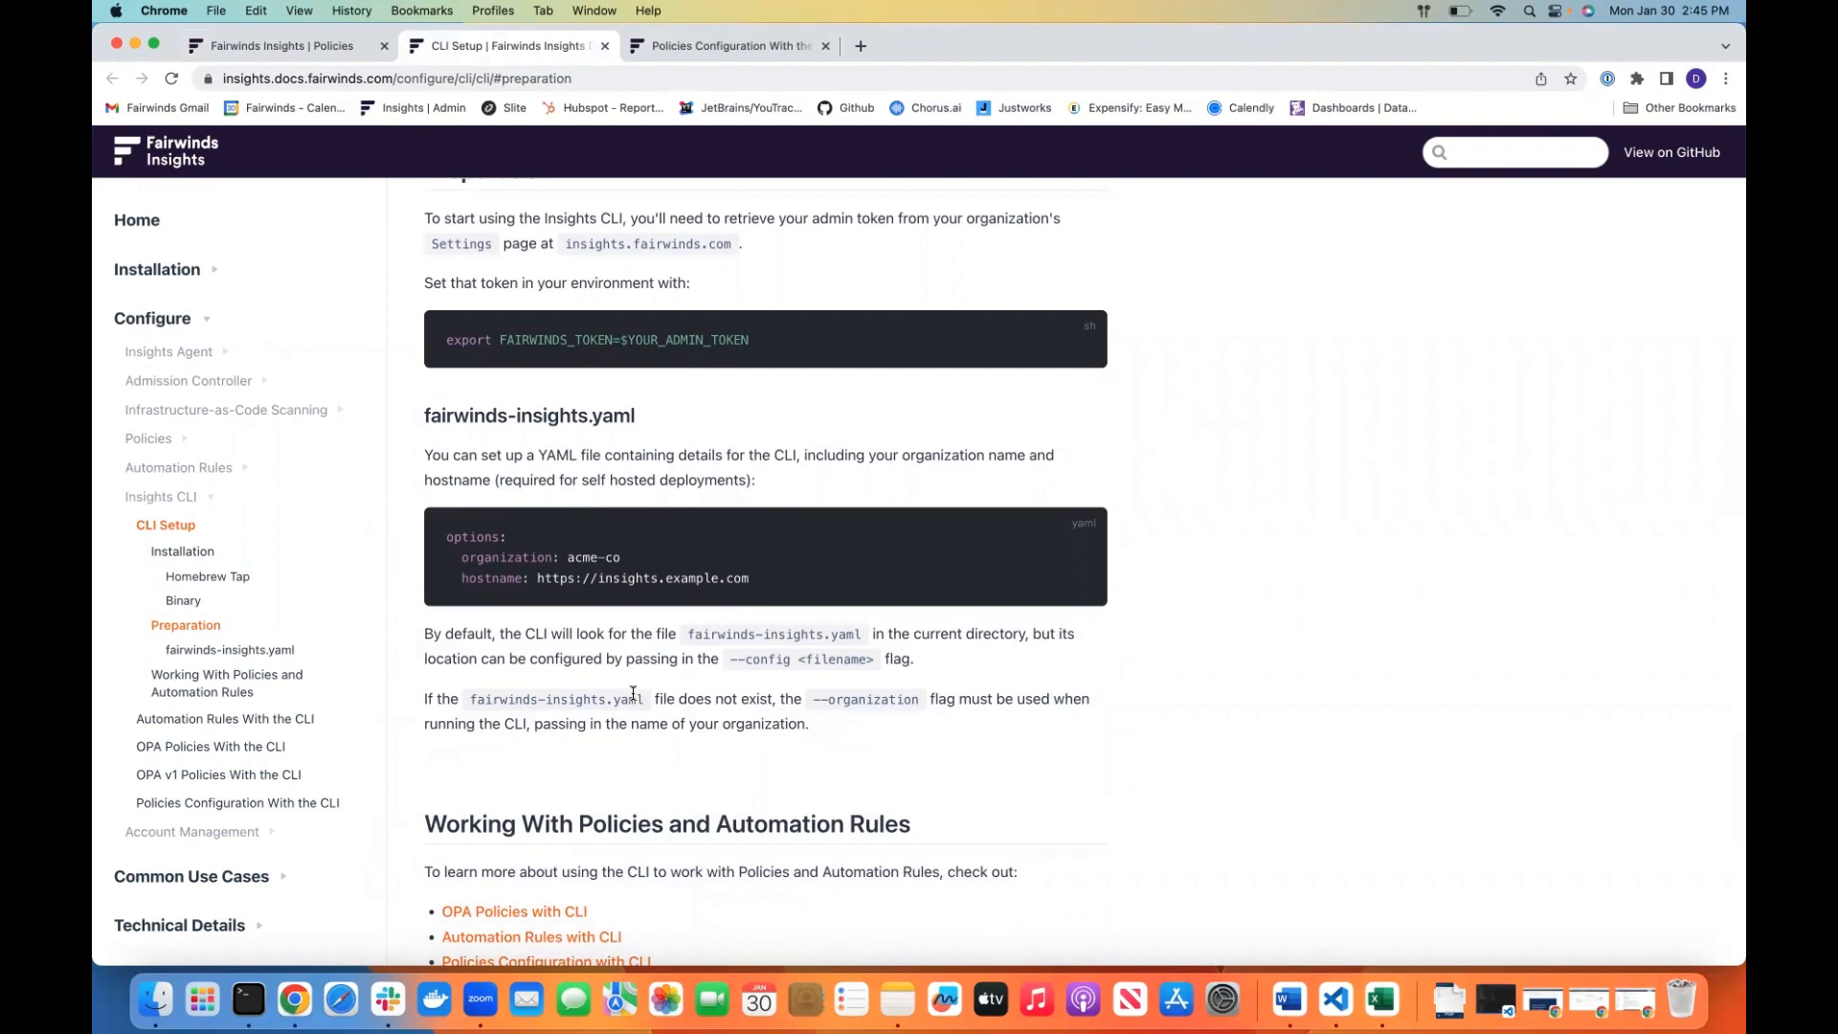
left_click(696, 52)
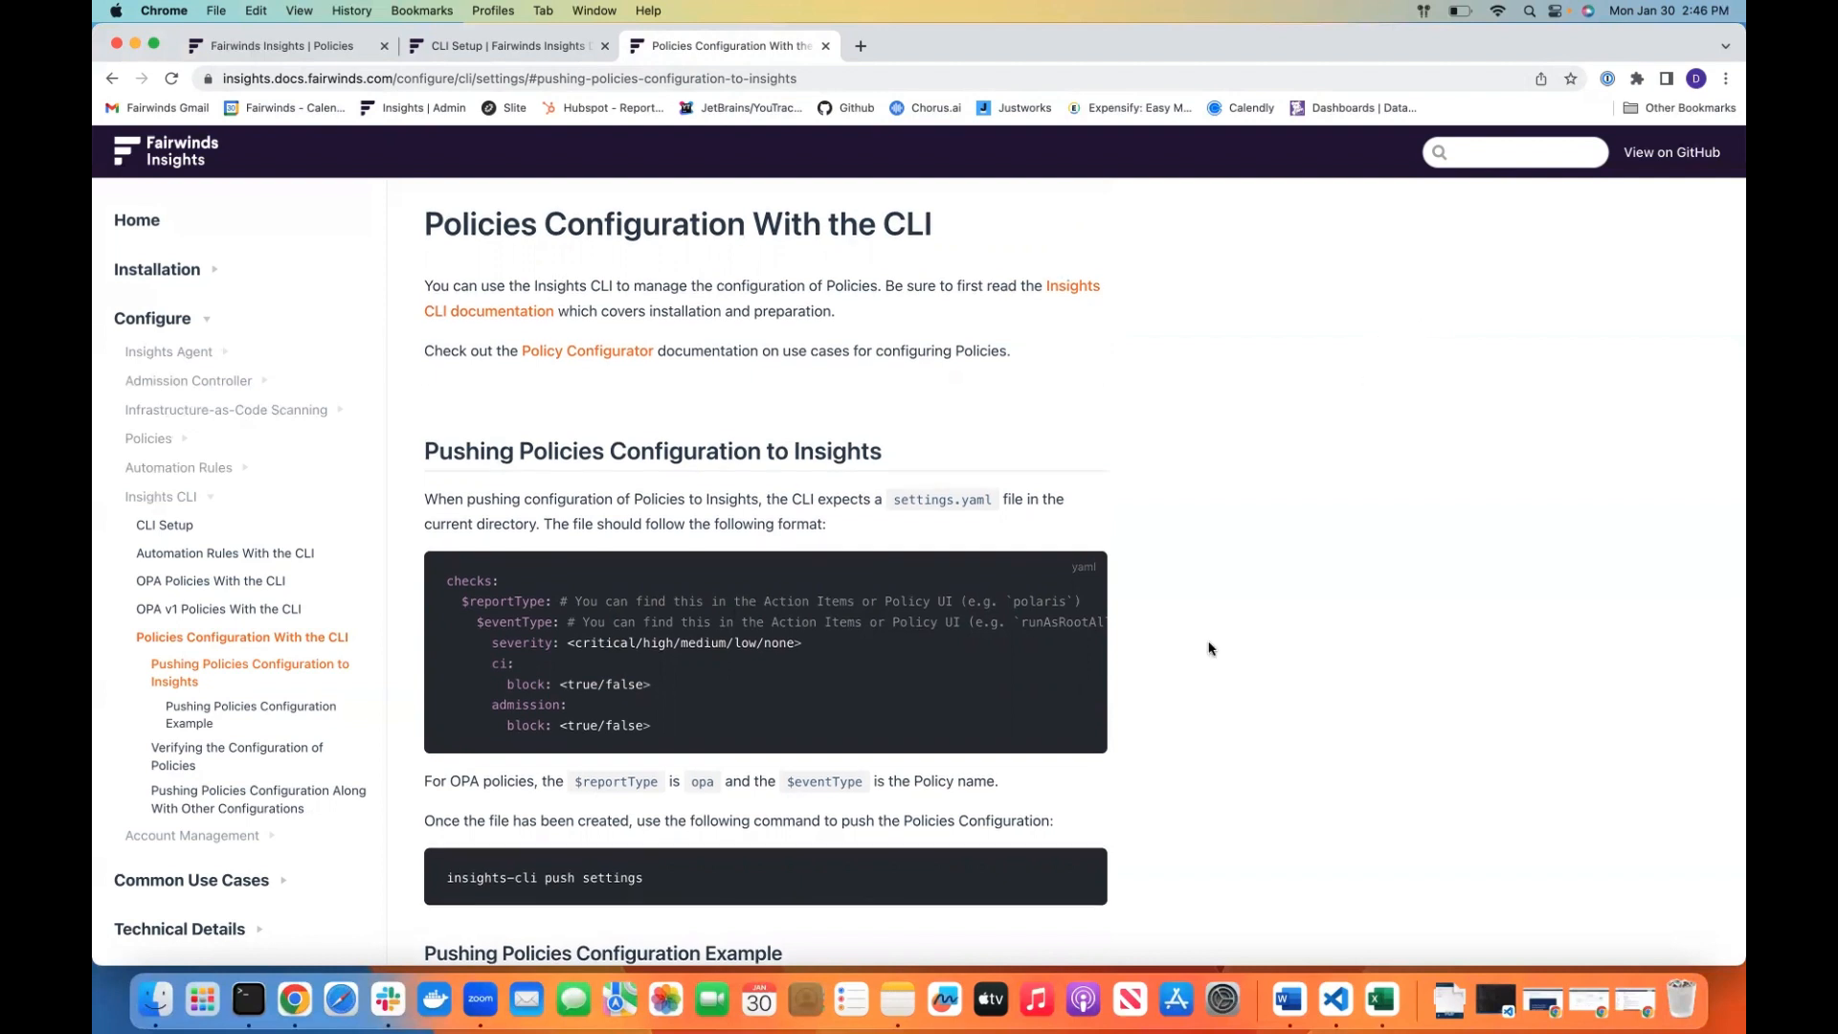
scroll(1190, 633, "down", 1)
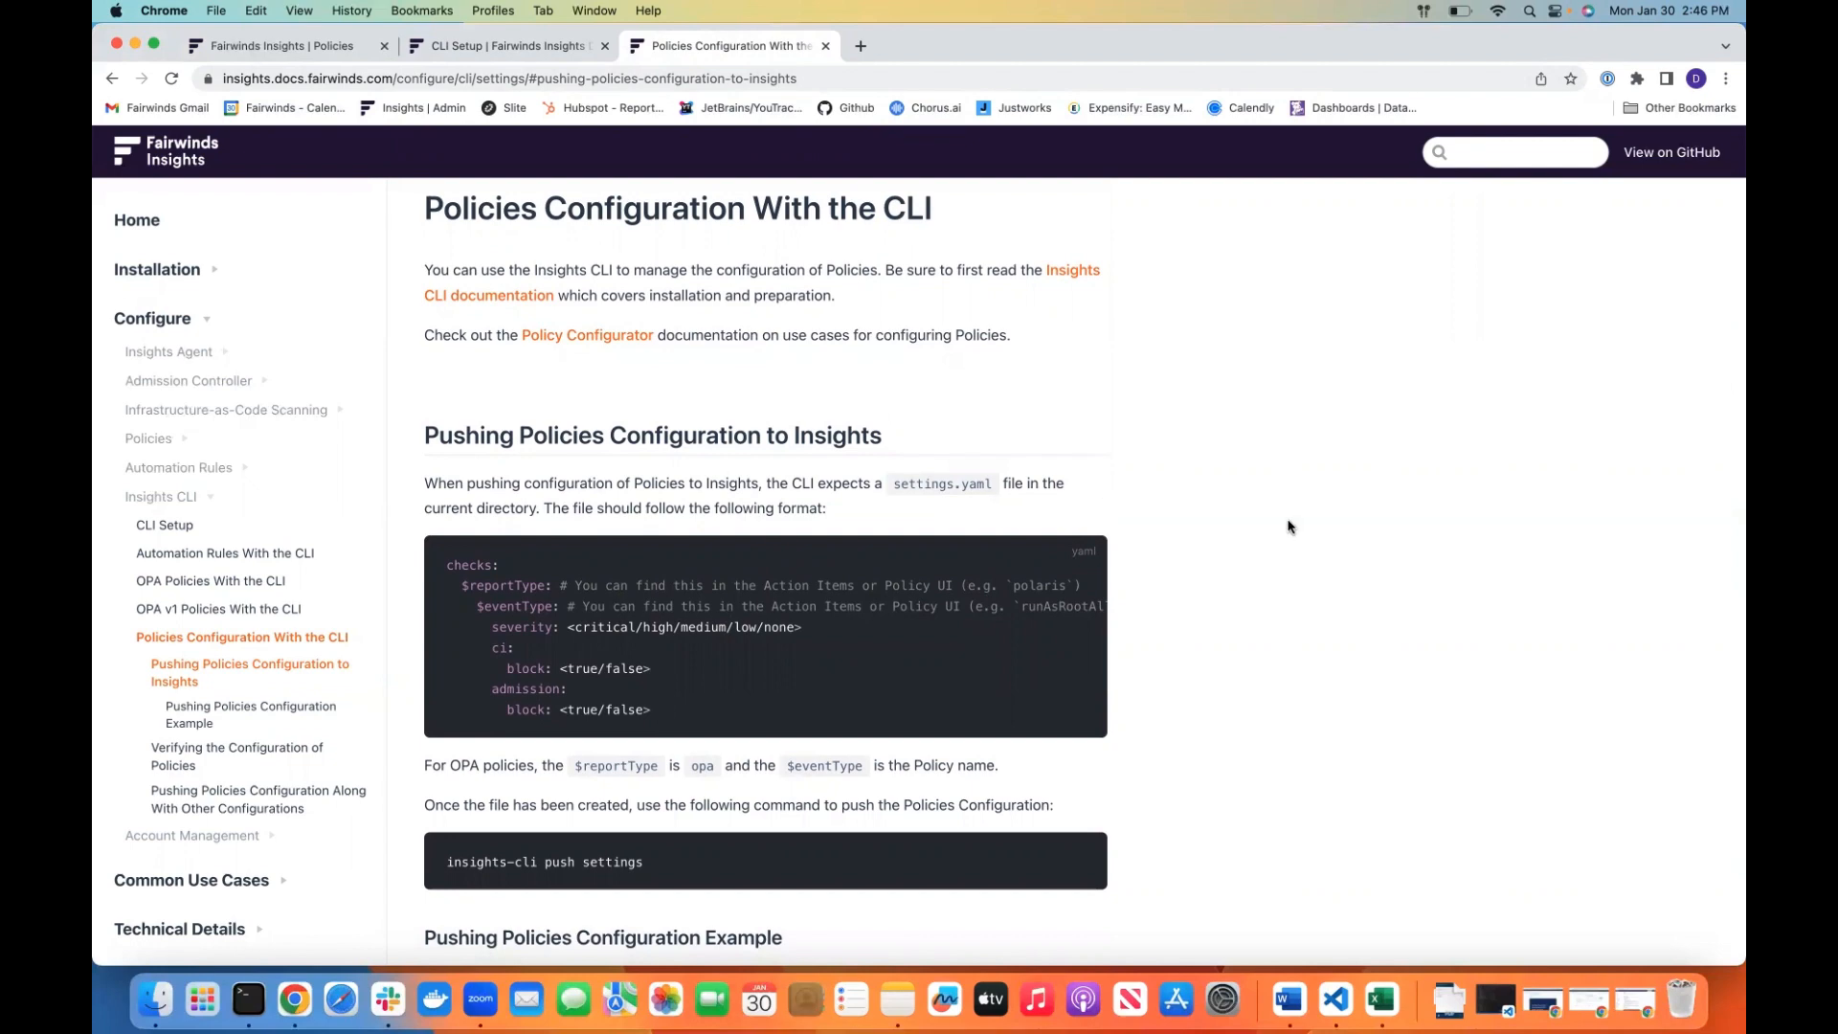
Switch to Visual Studio Code and review the contents of settings.yaml and fairwinds-insights.yaml
left_click(316, 55)
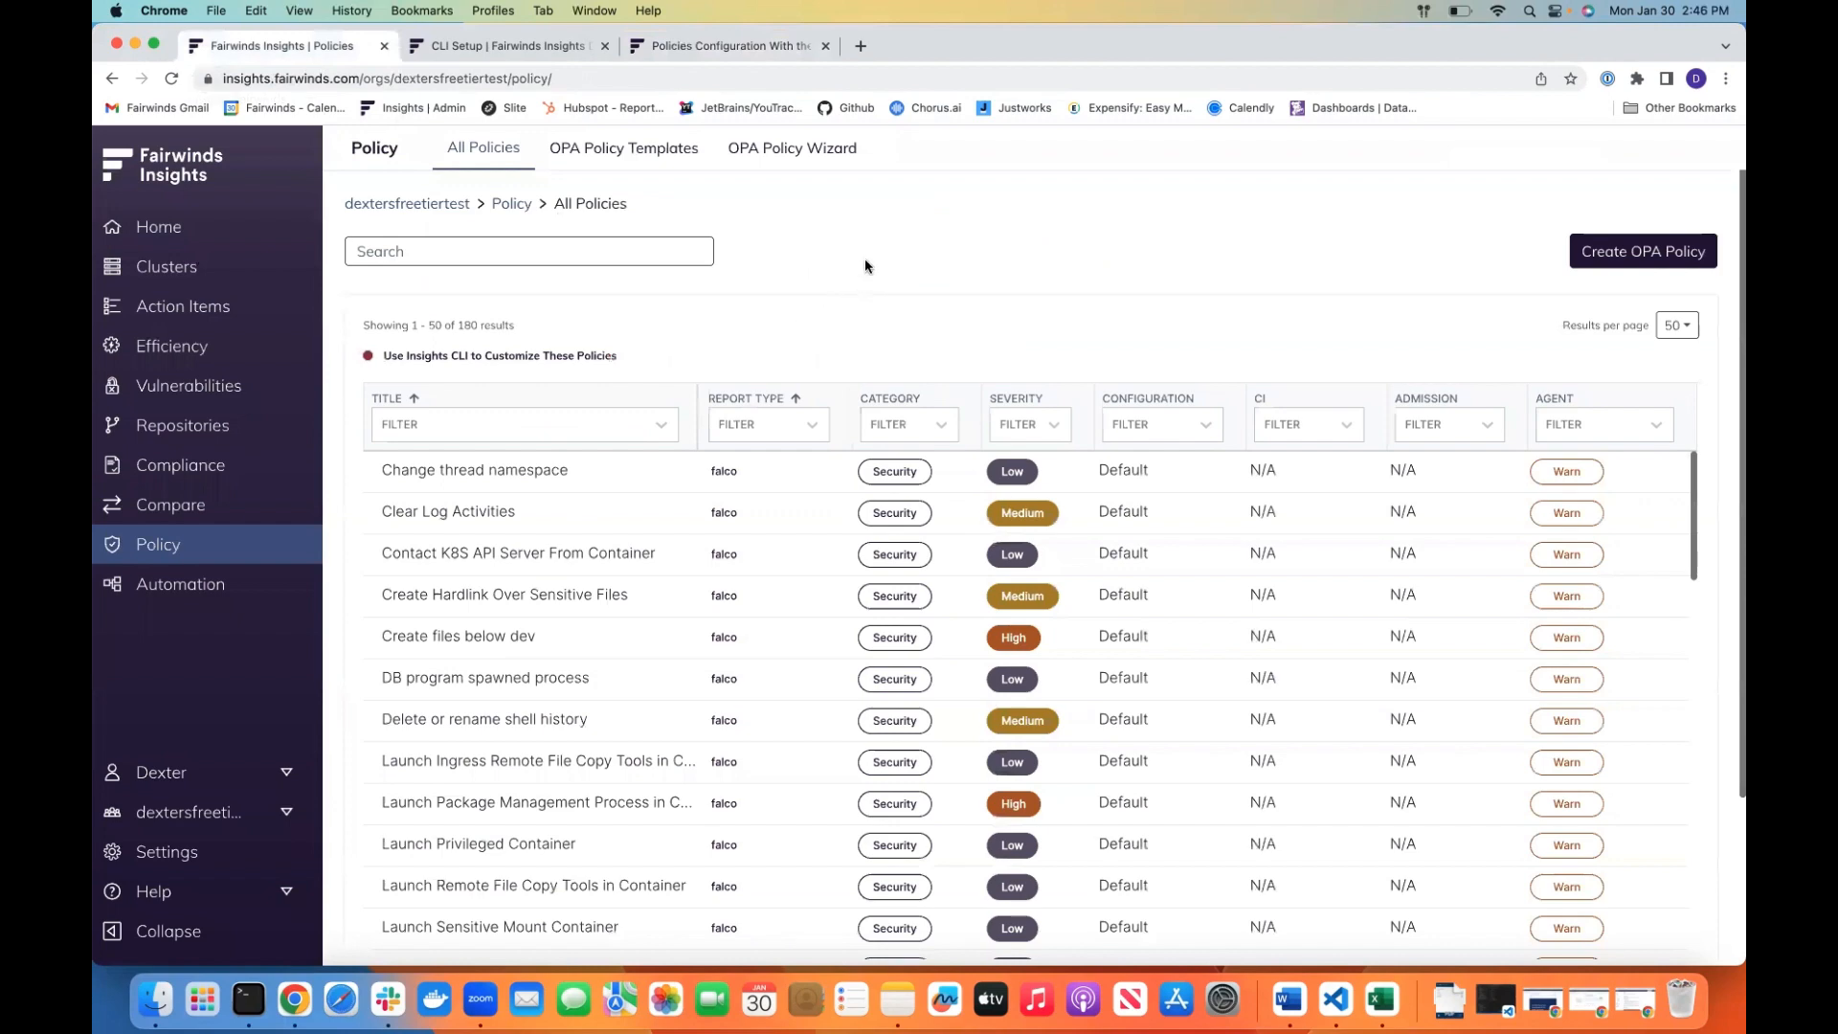
key("ctrl+Up")
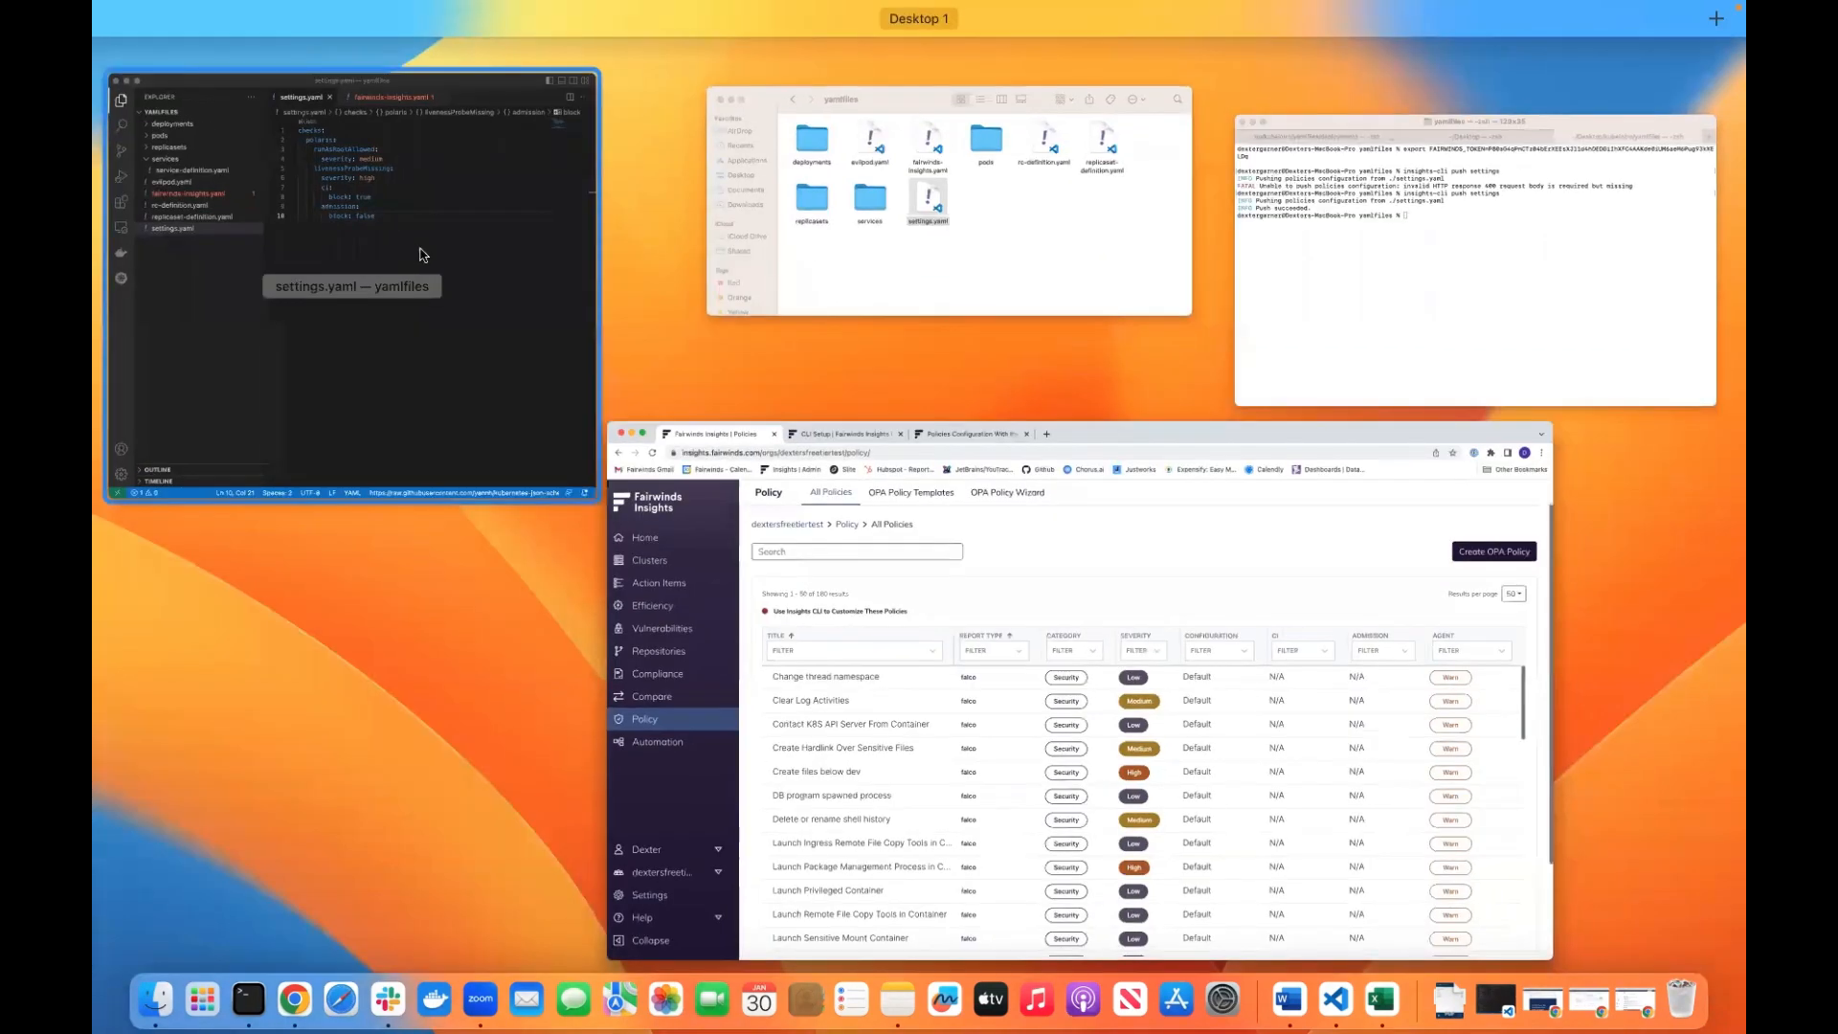
left_click(458, 258)
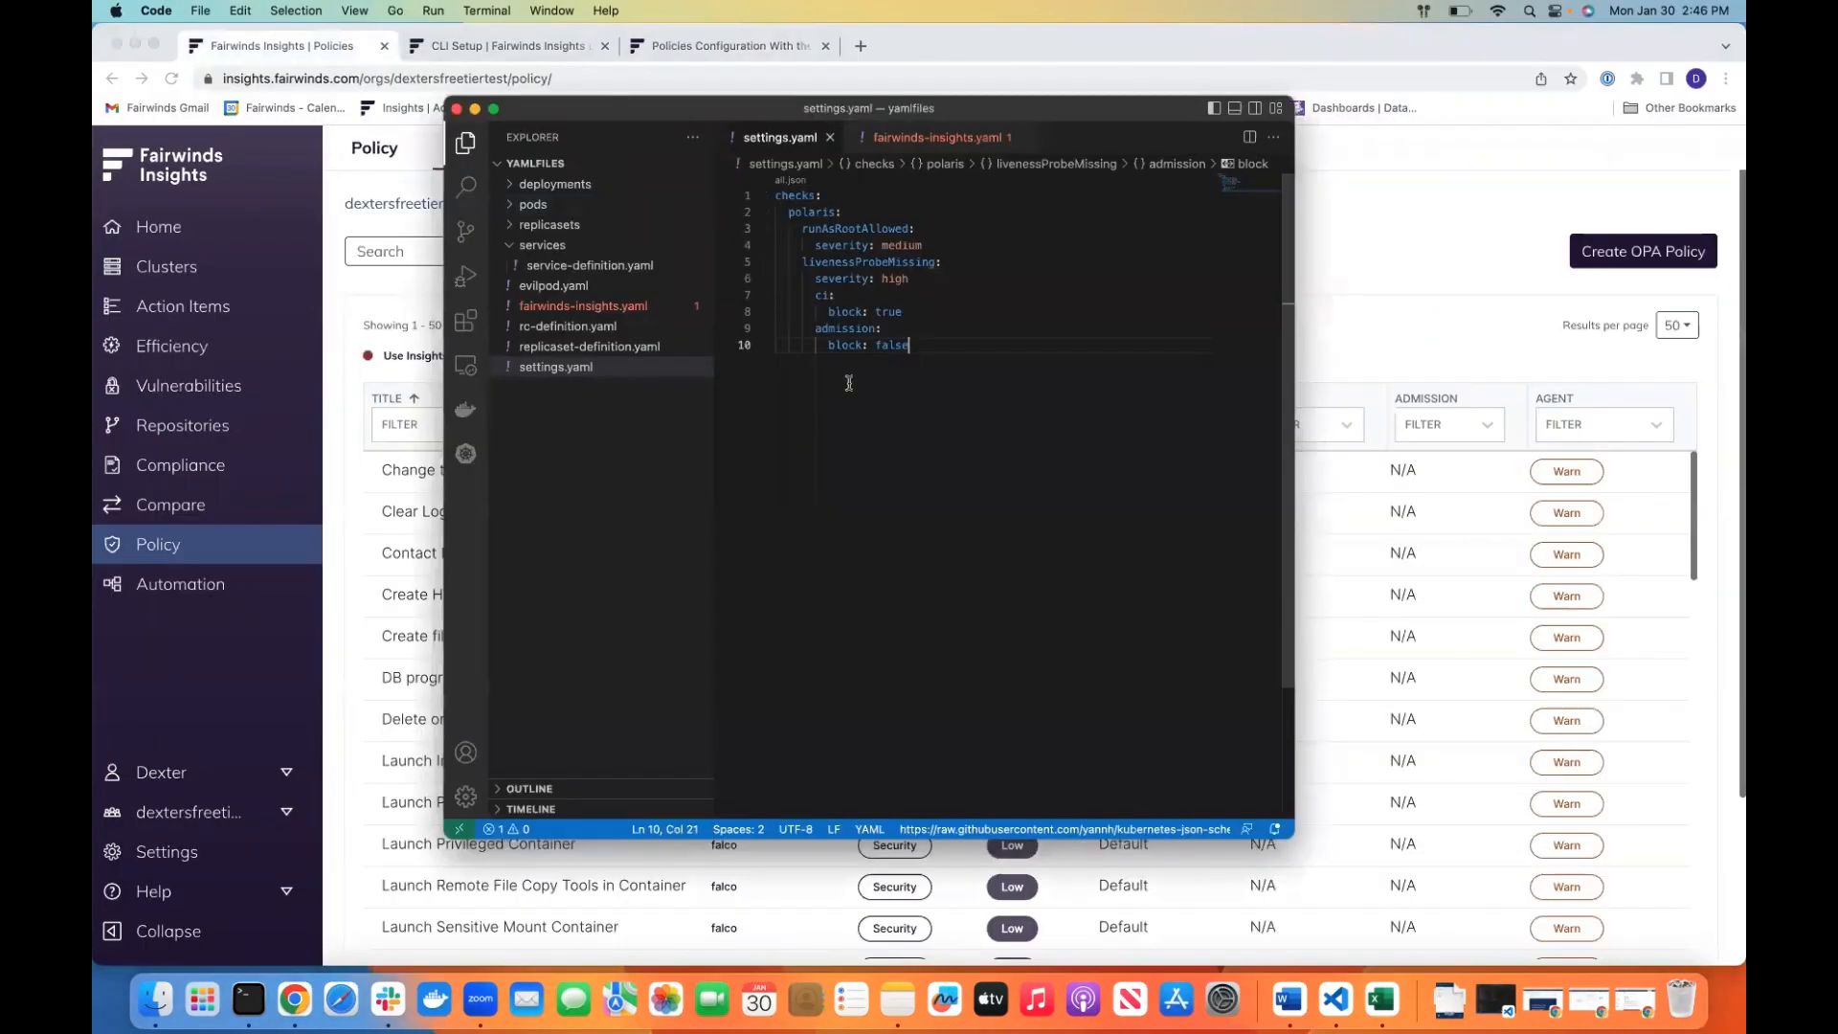
left_click(906, 144)
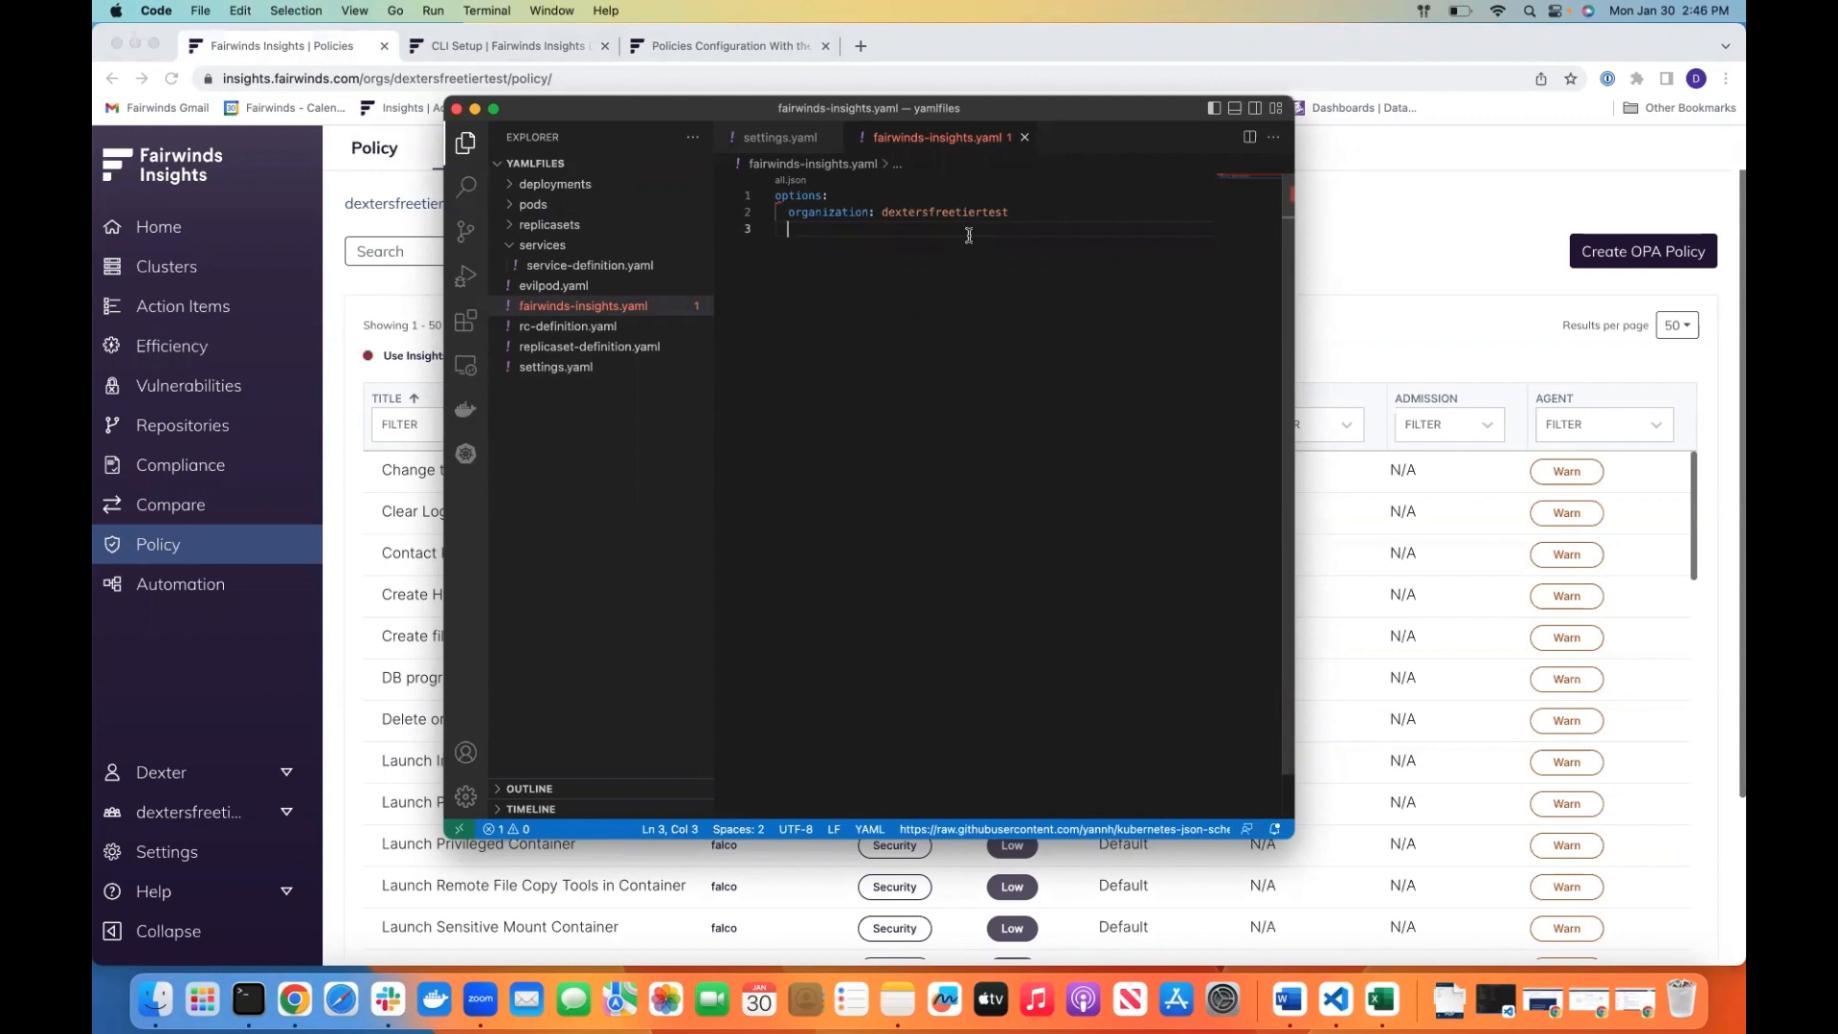
left_click(767, 144)
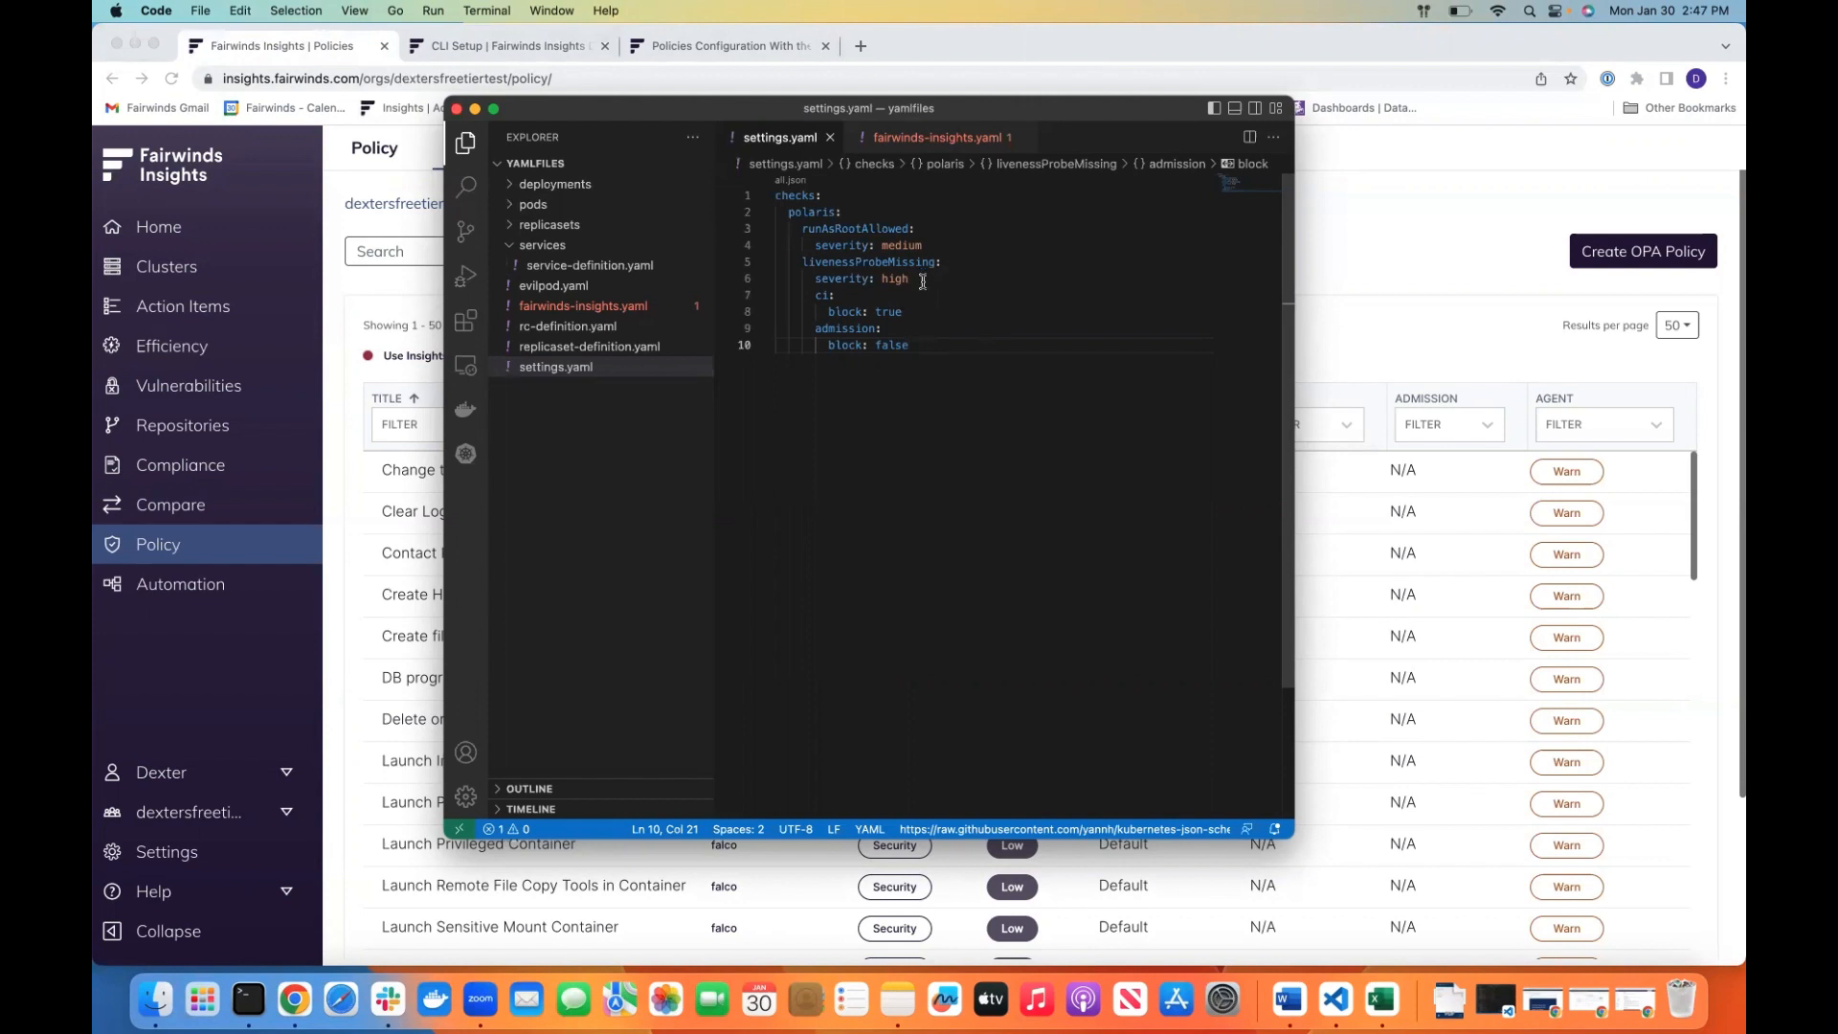
scroll(915, 327, "down", 1)
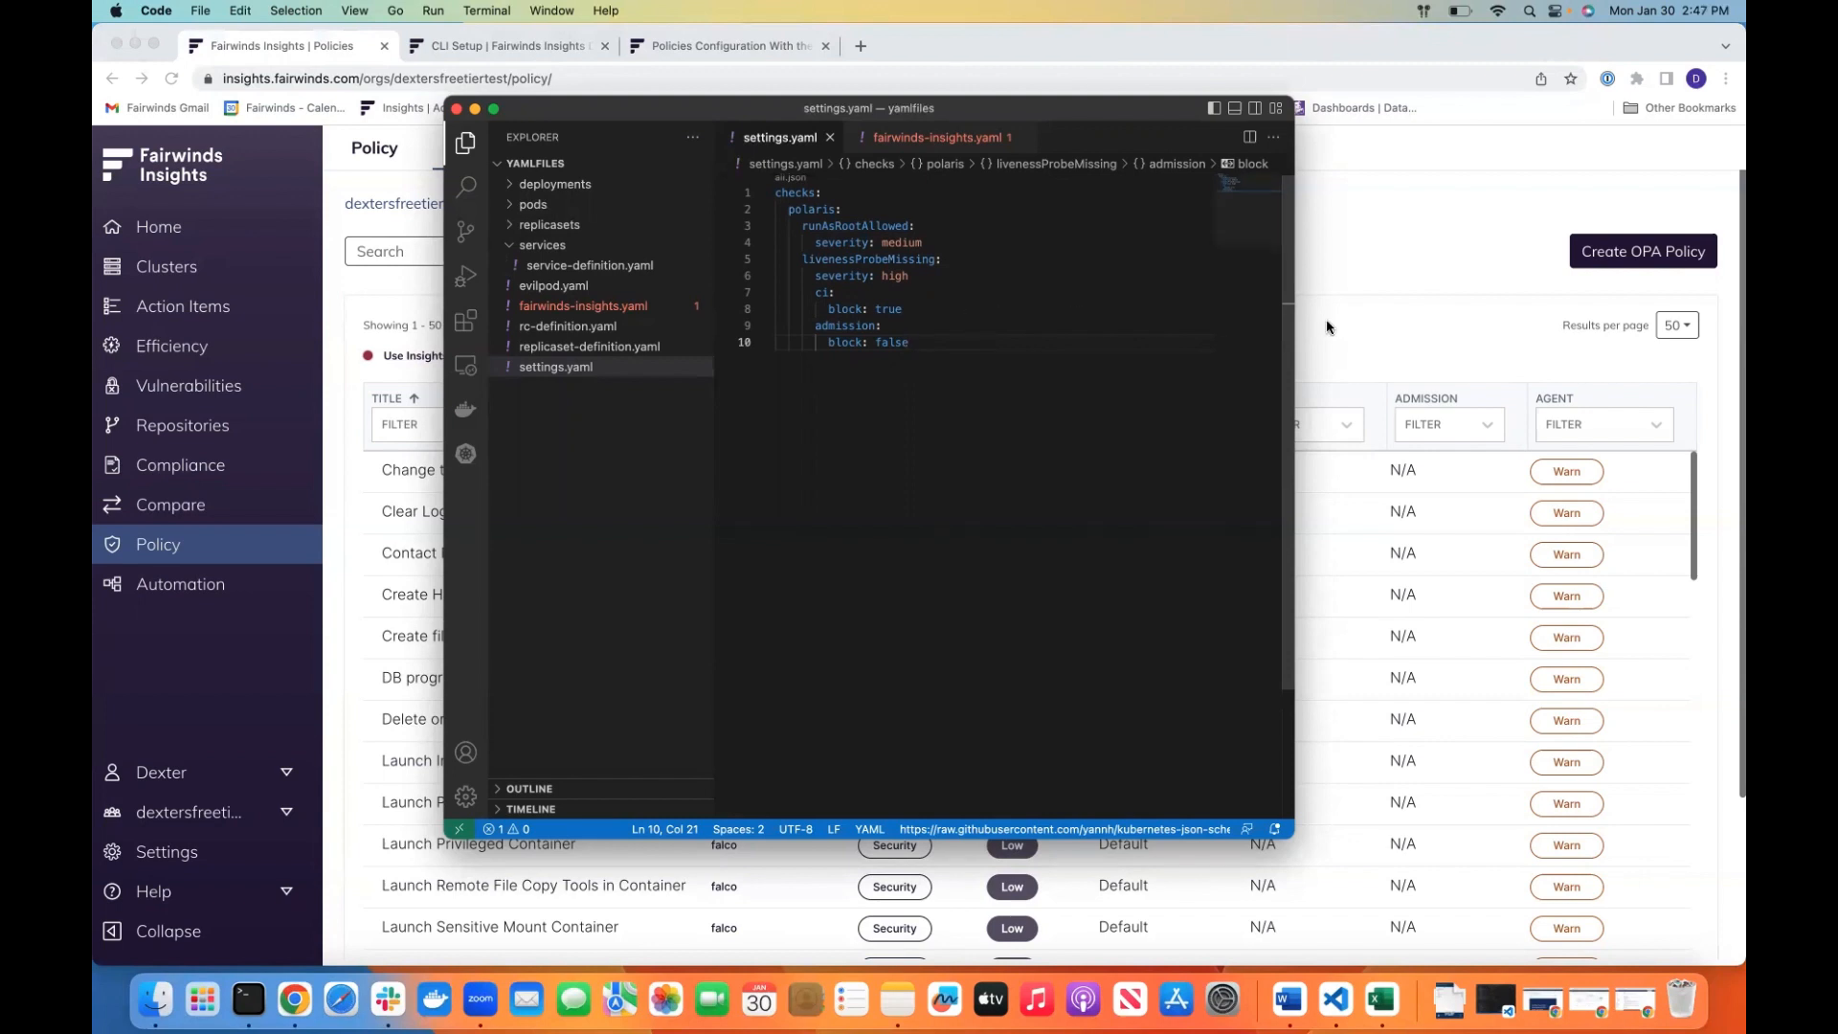
Return to the policies list in Chrome and filter it by the title "Liveness probe should be configured"
left_click(1383, 279)
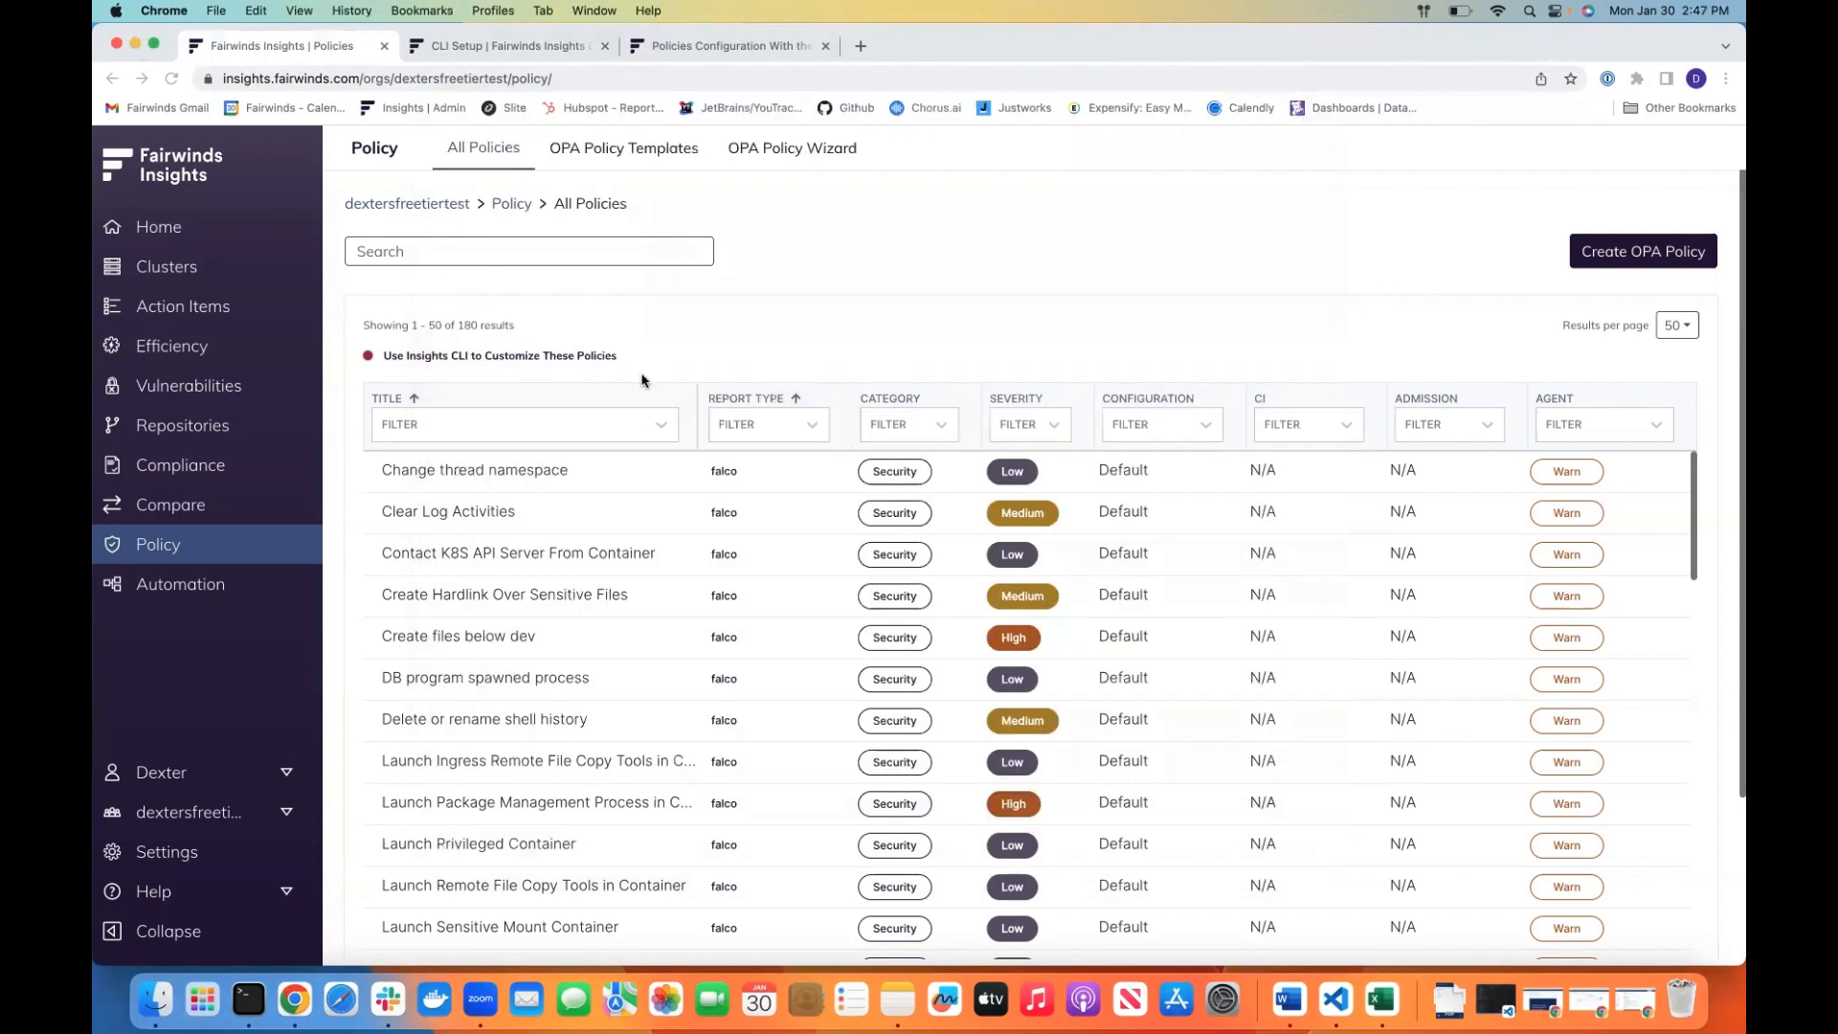
left_click(630, 432)
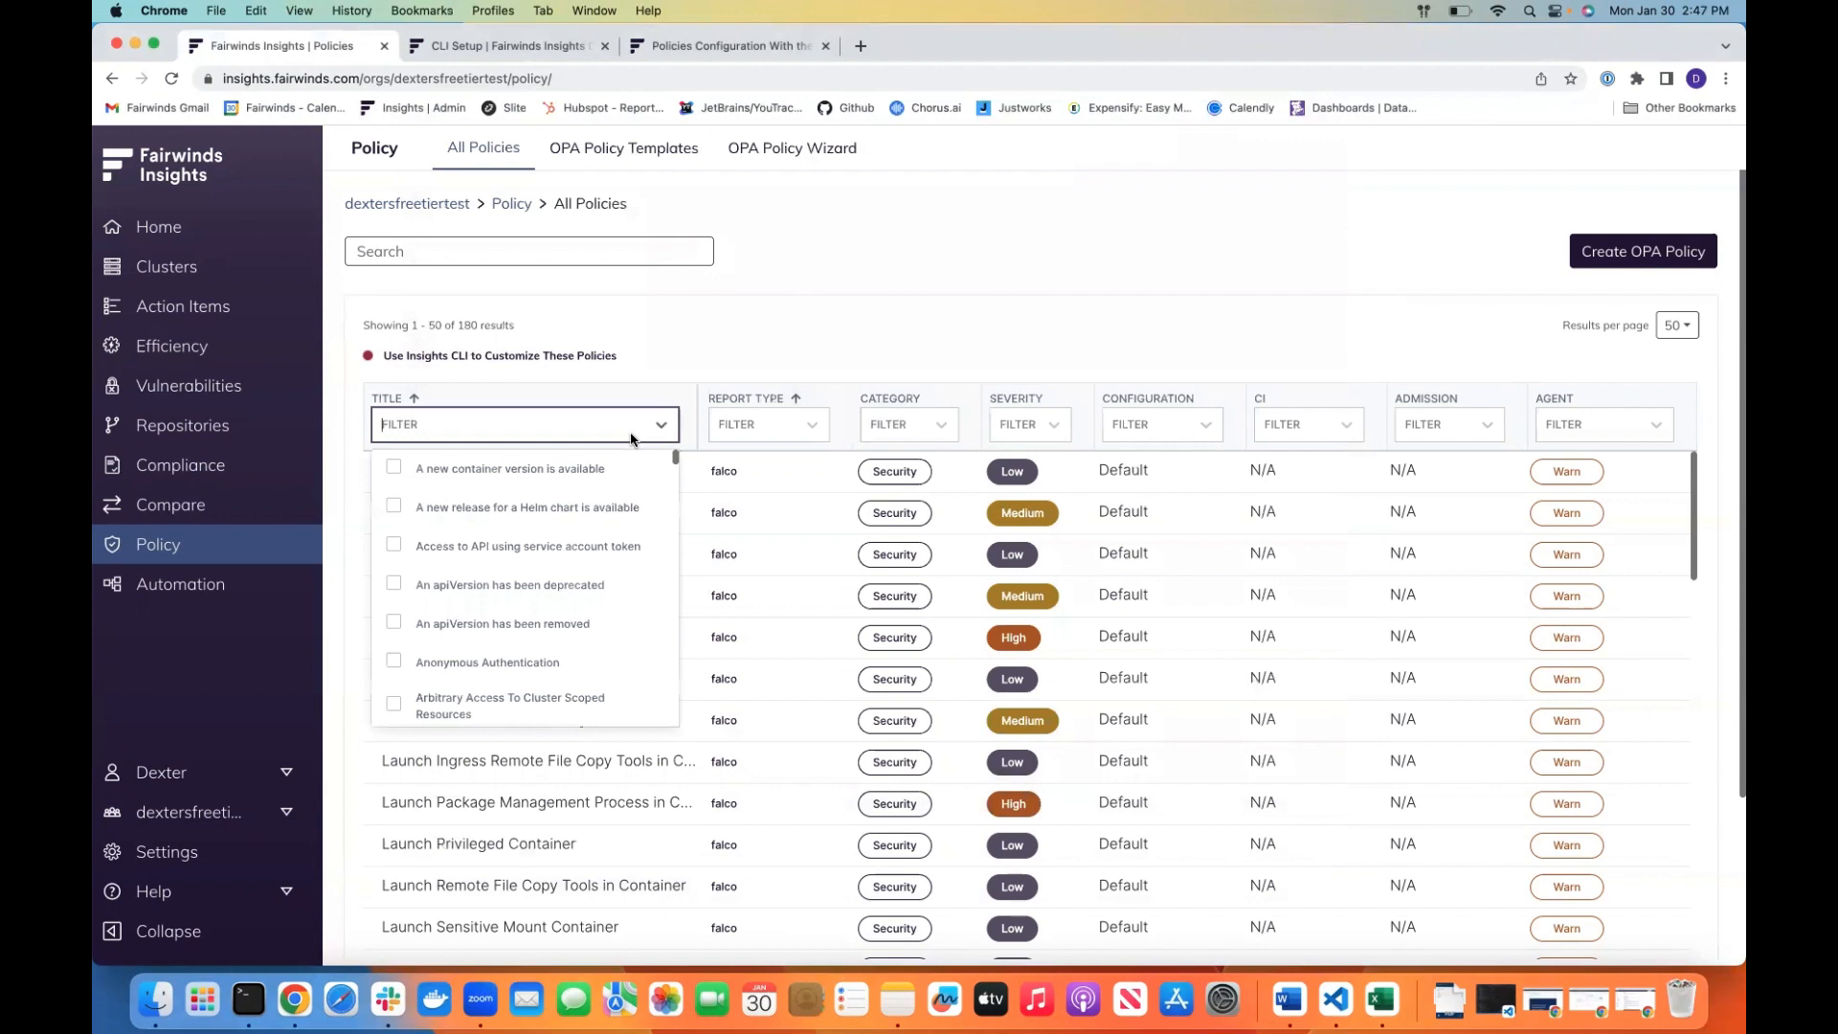
type("livene")
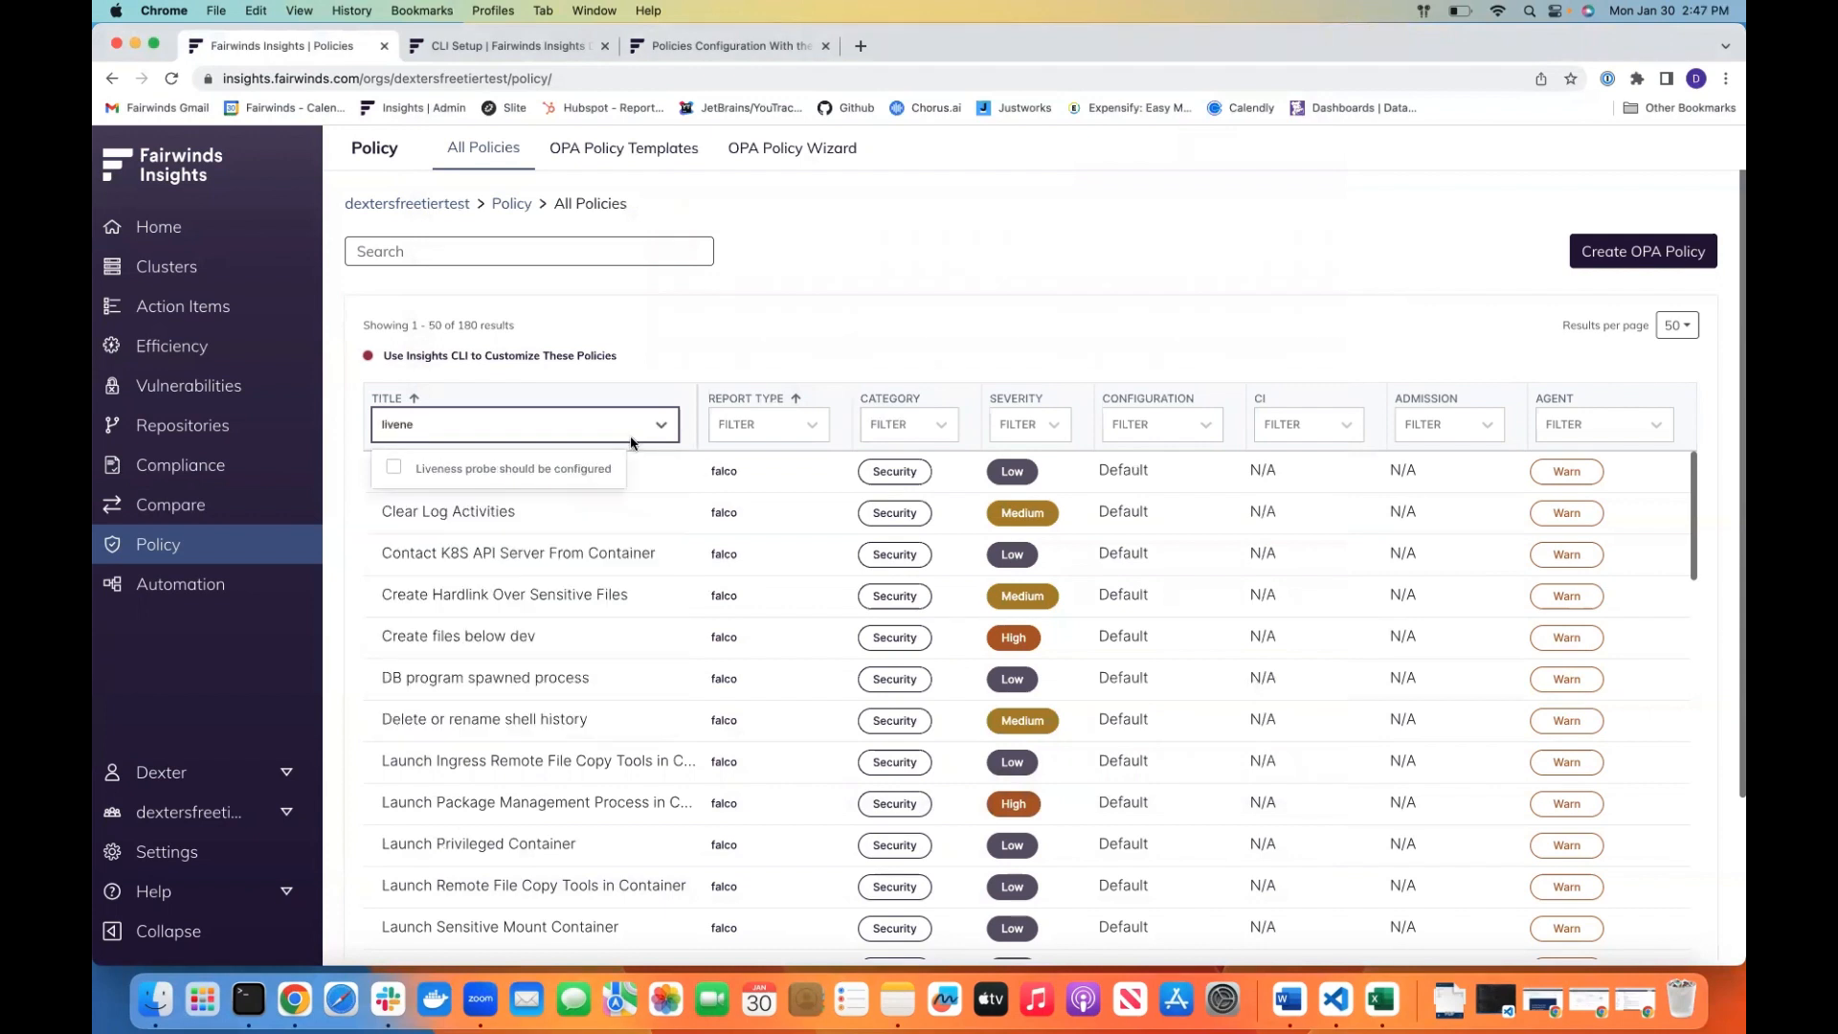
left_click(575, 468)
left_click(962, 628)
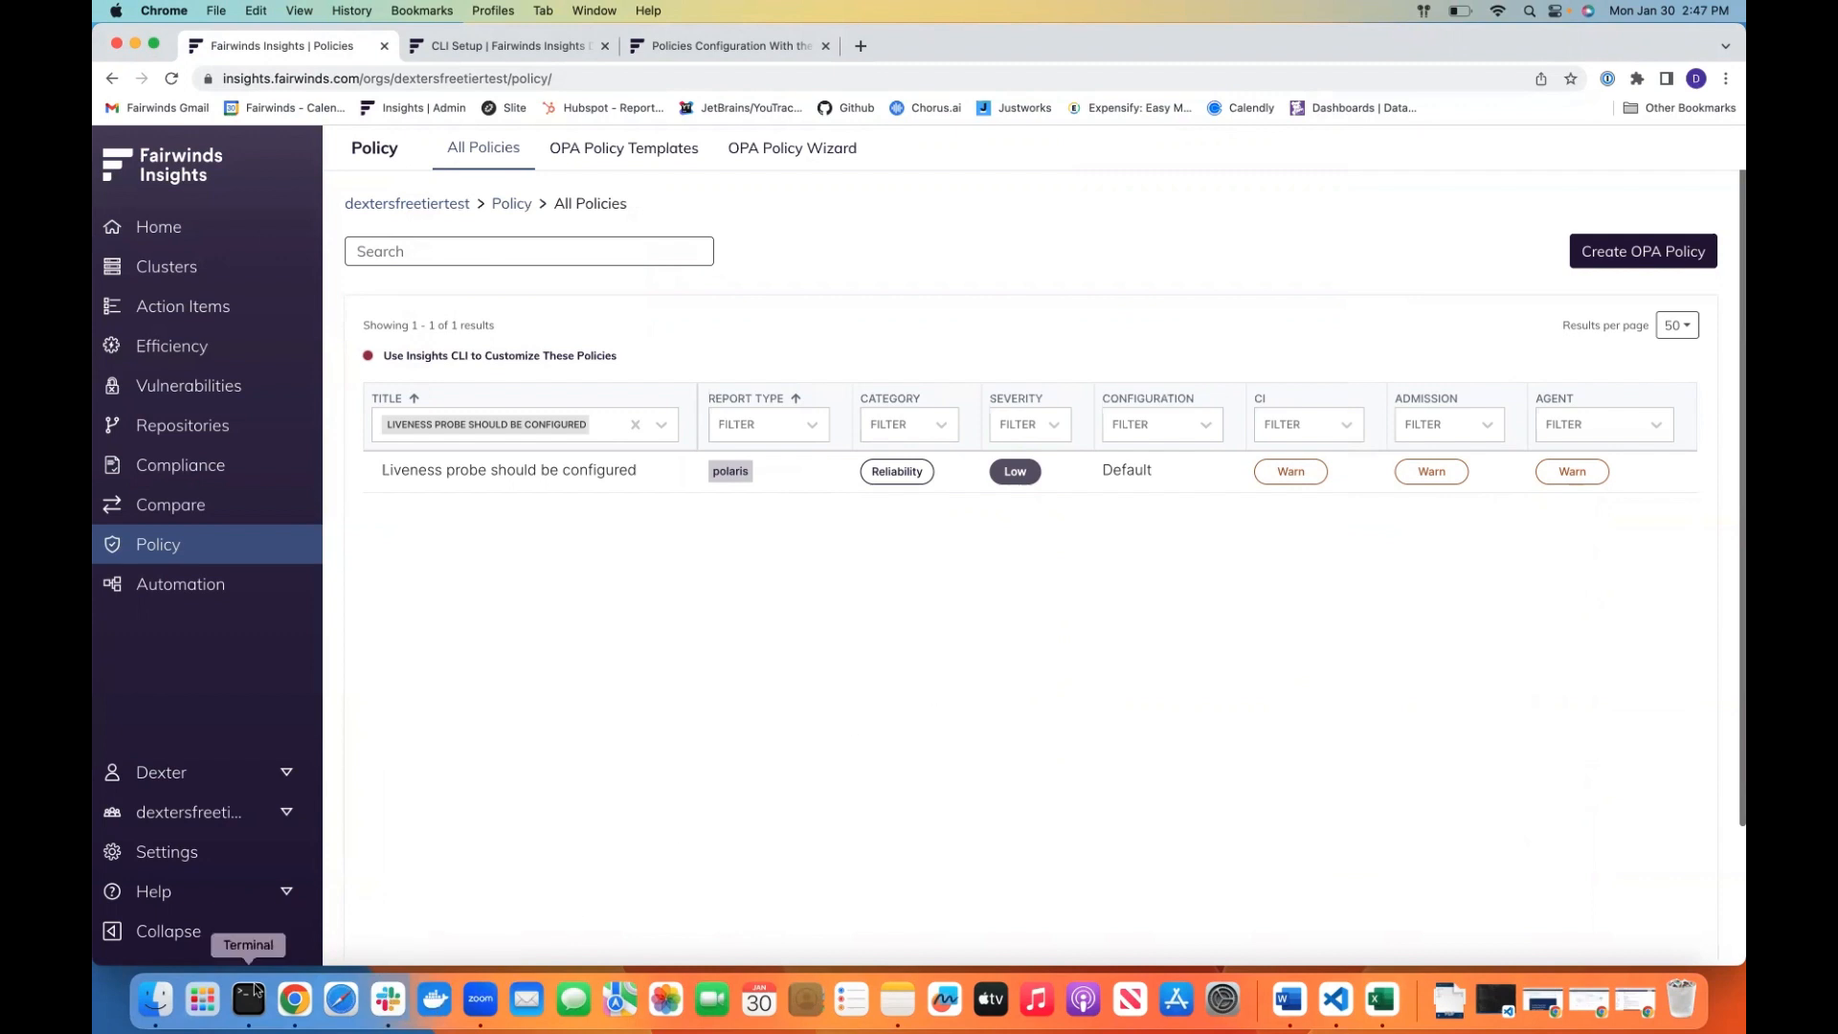
Bring up the settings.yaml editor and the Terminal window, arranged so the YAML and the command prompt are both readable
key("ctrl+Up")
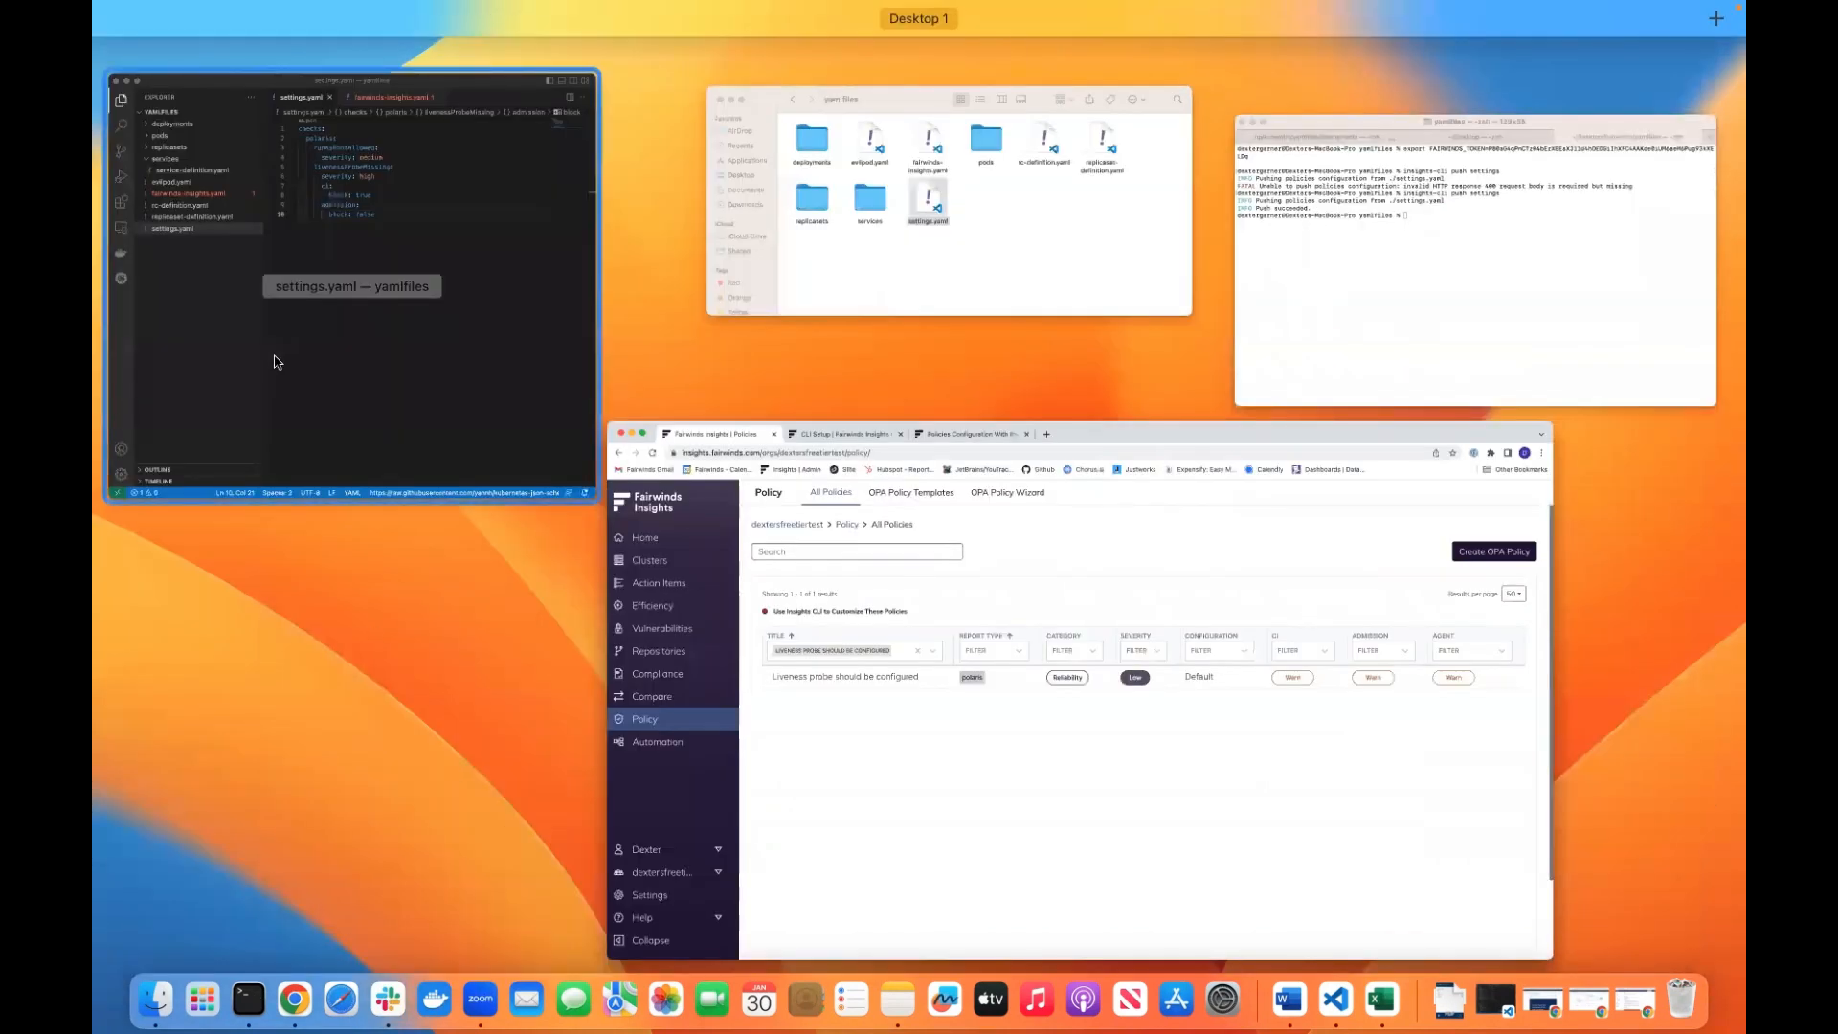
left_click(277, 361)
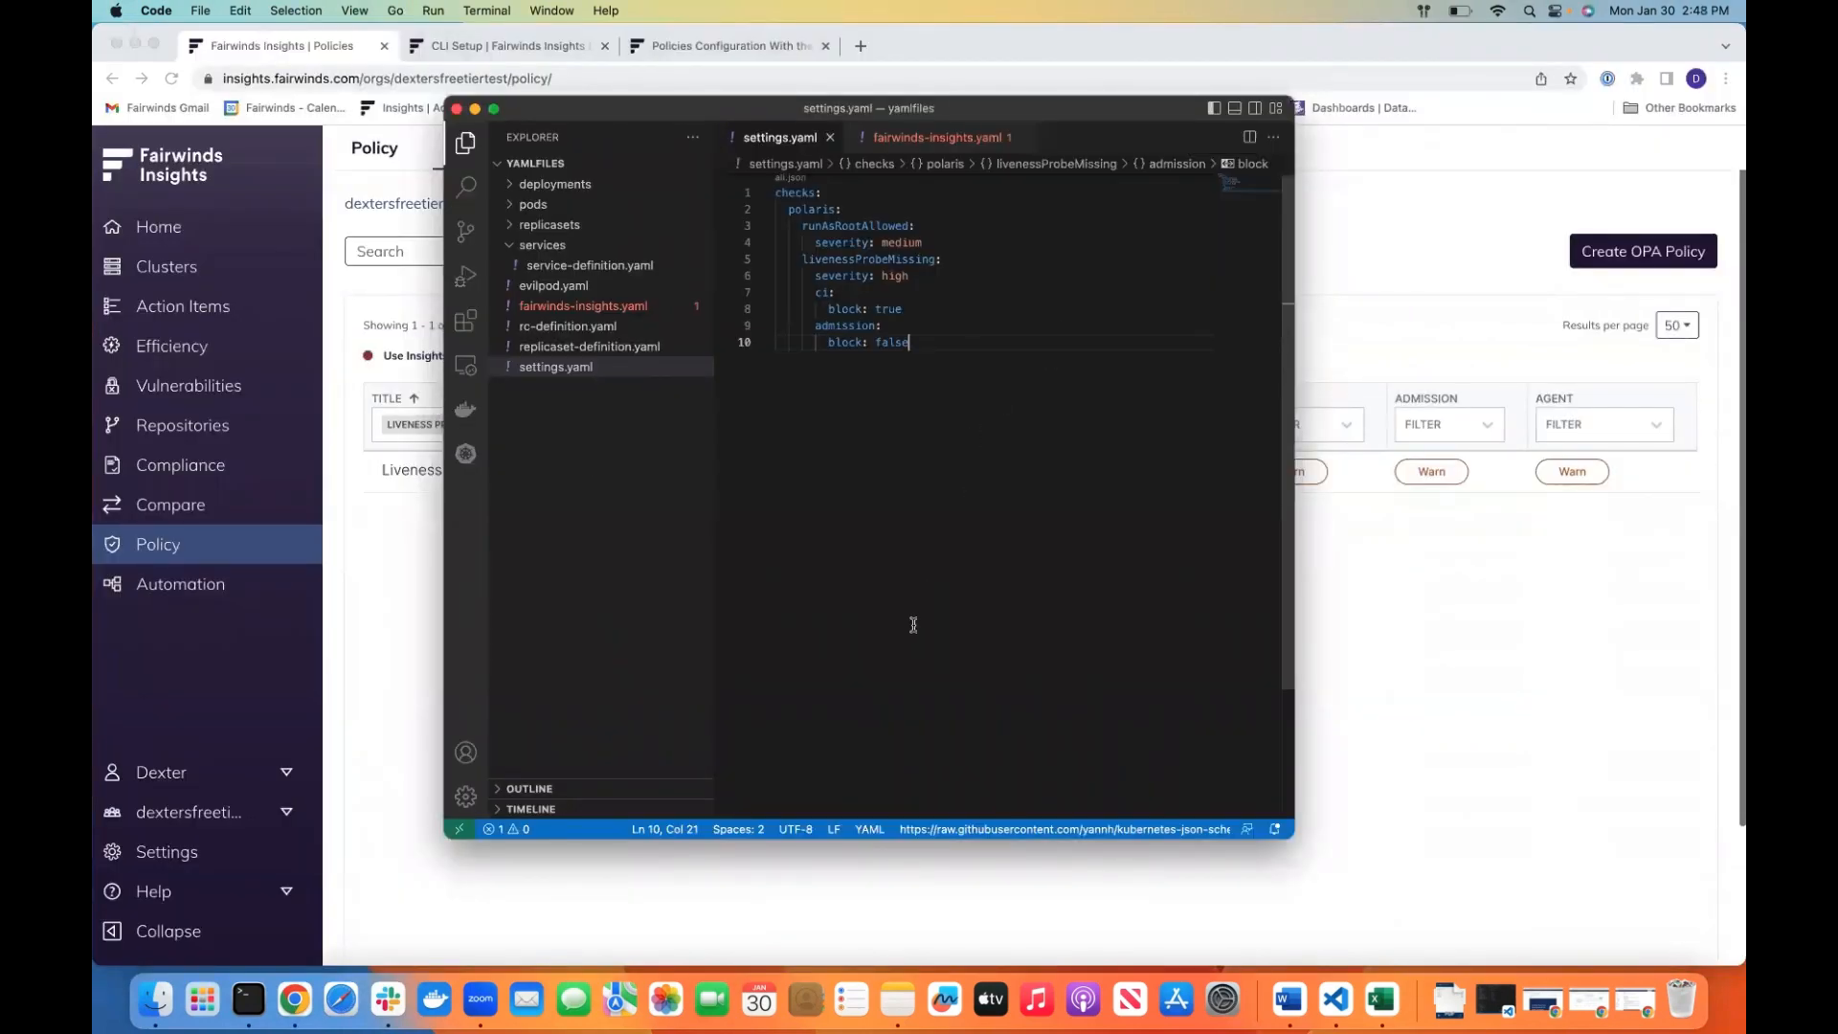
left_click(249, 999)
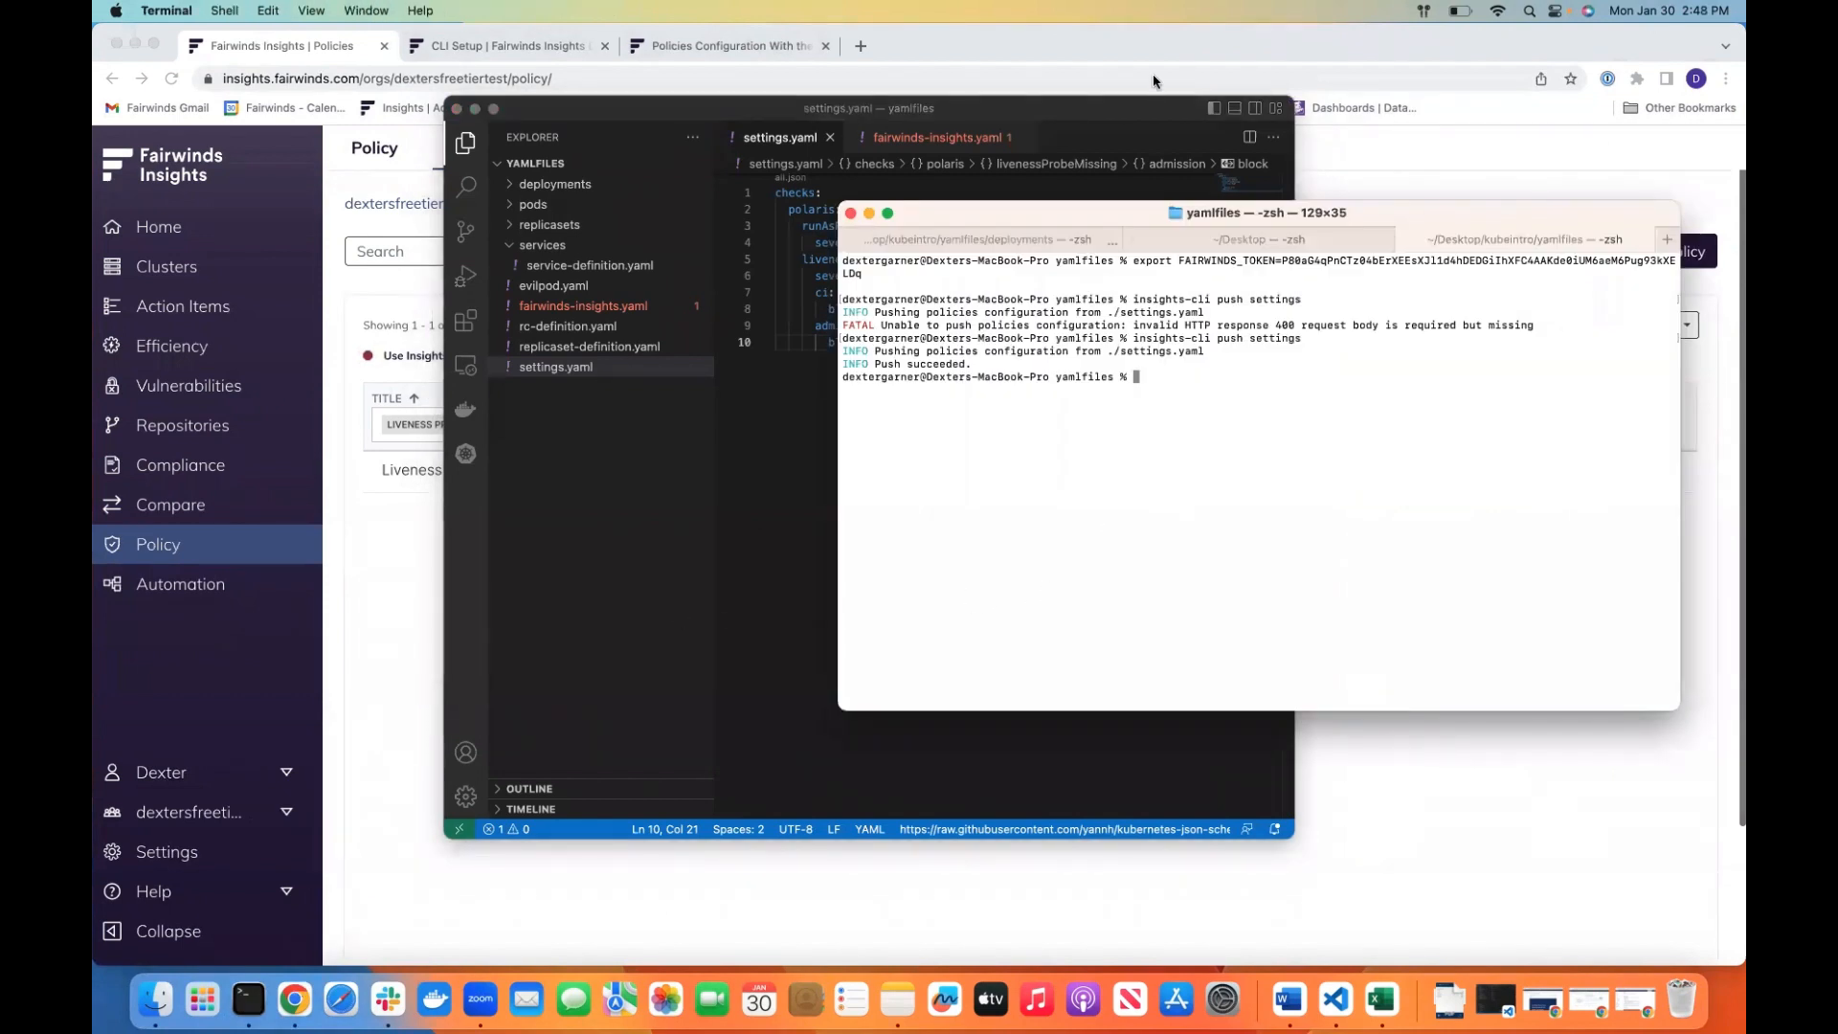
left_click_drag(1109, 111, 883, 95)
Push the policies configuration from the yamlfiles folder by running insights-cli push settings in the terminal
left_click(1344, 409)
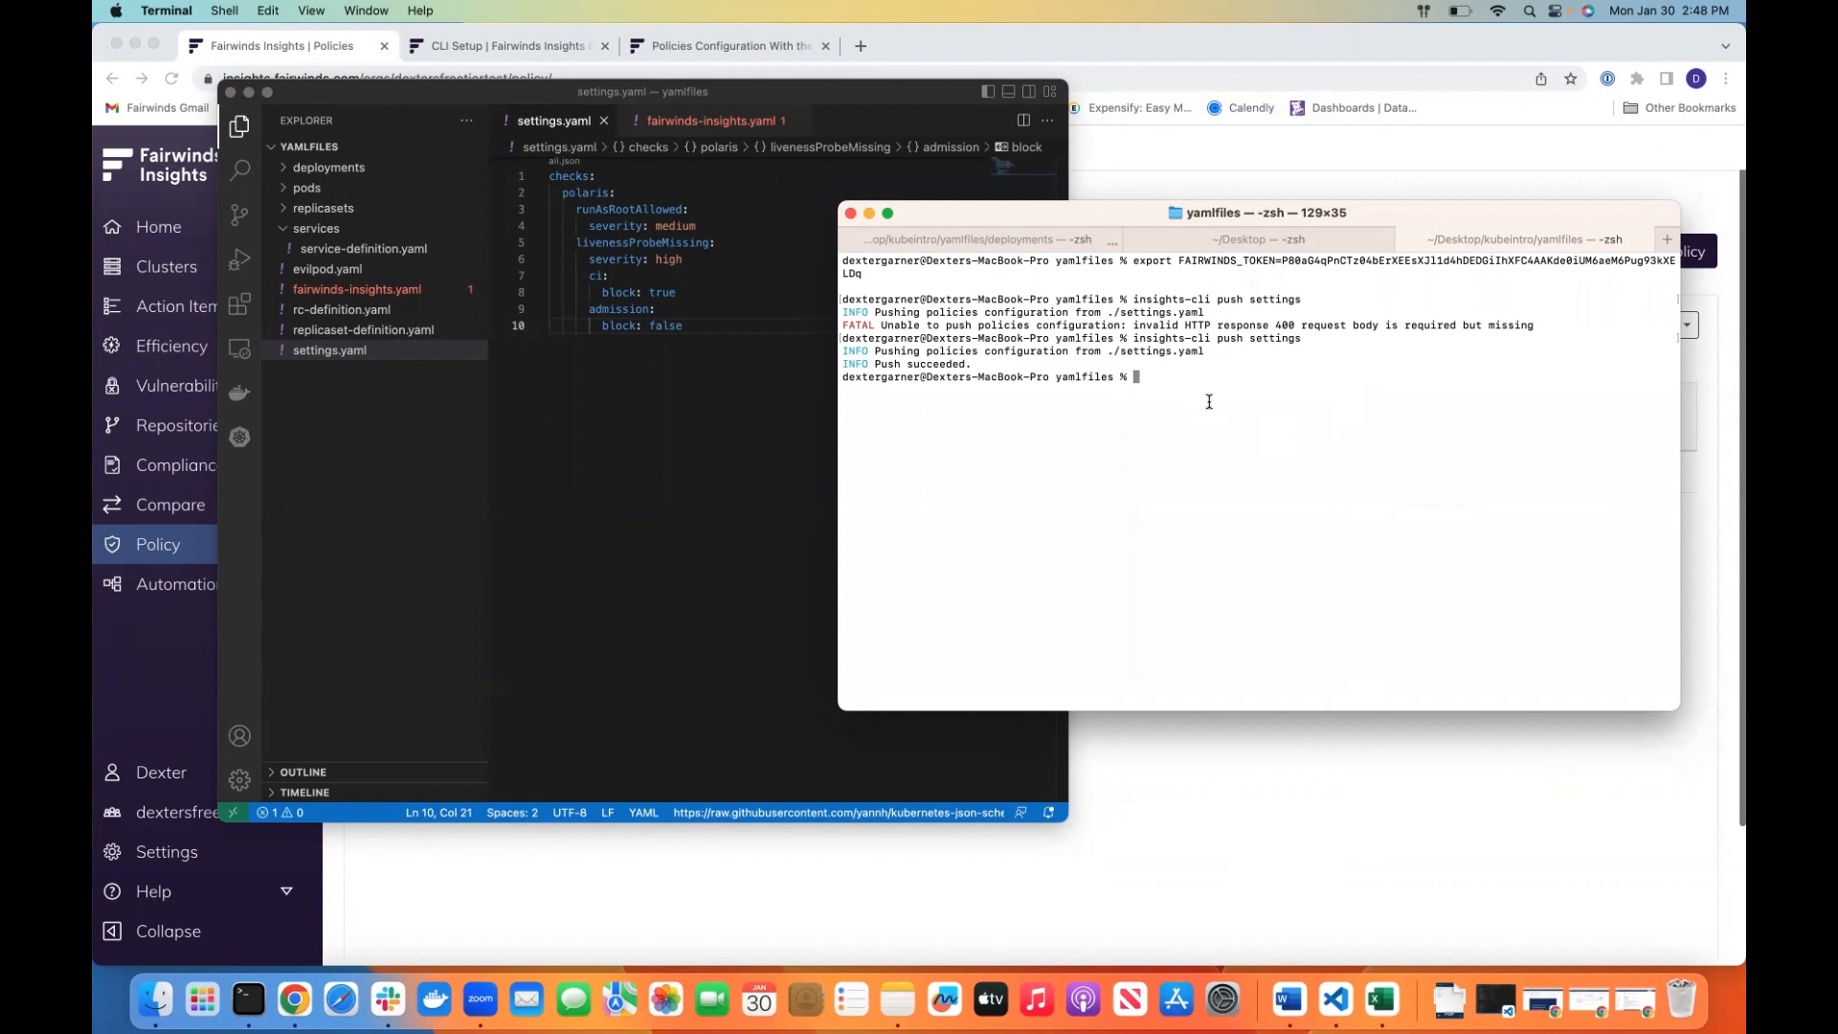
key("Up")
key("Return")
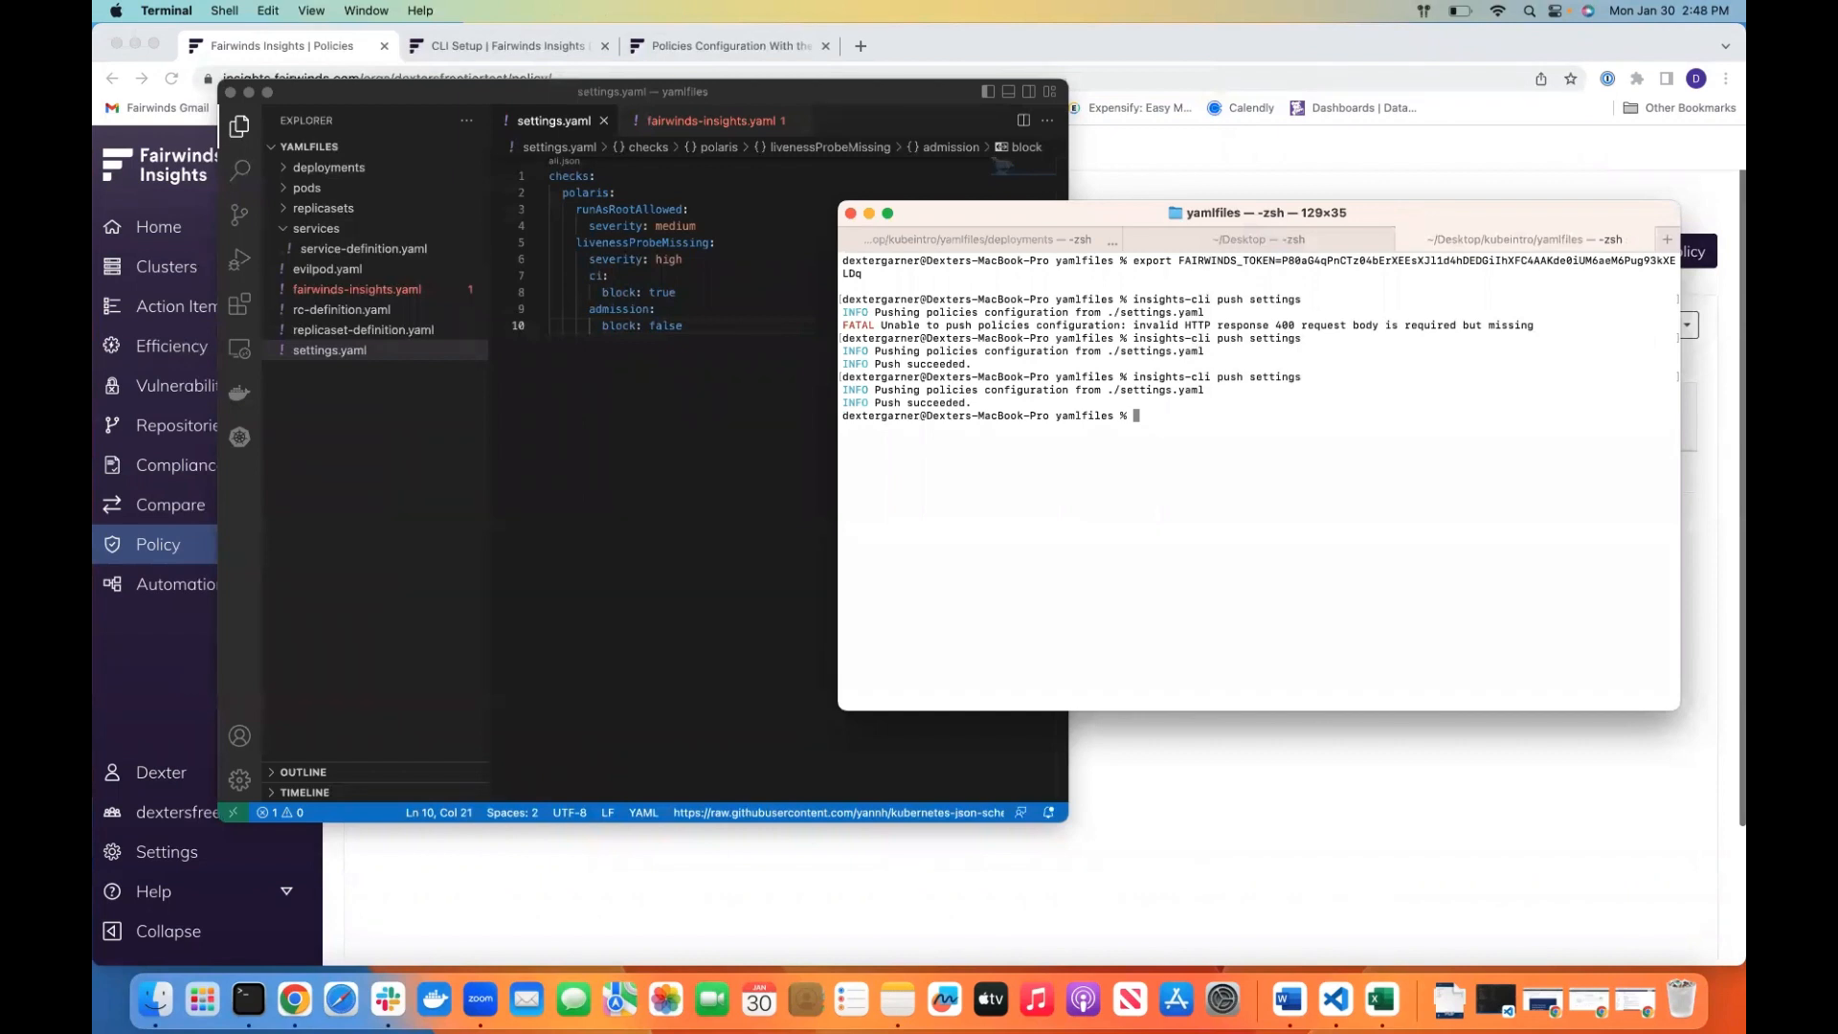
Switch back to Chrome and reload the filtered policies list to check the liveness probe policy's settings
left_click(1418, 779)
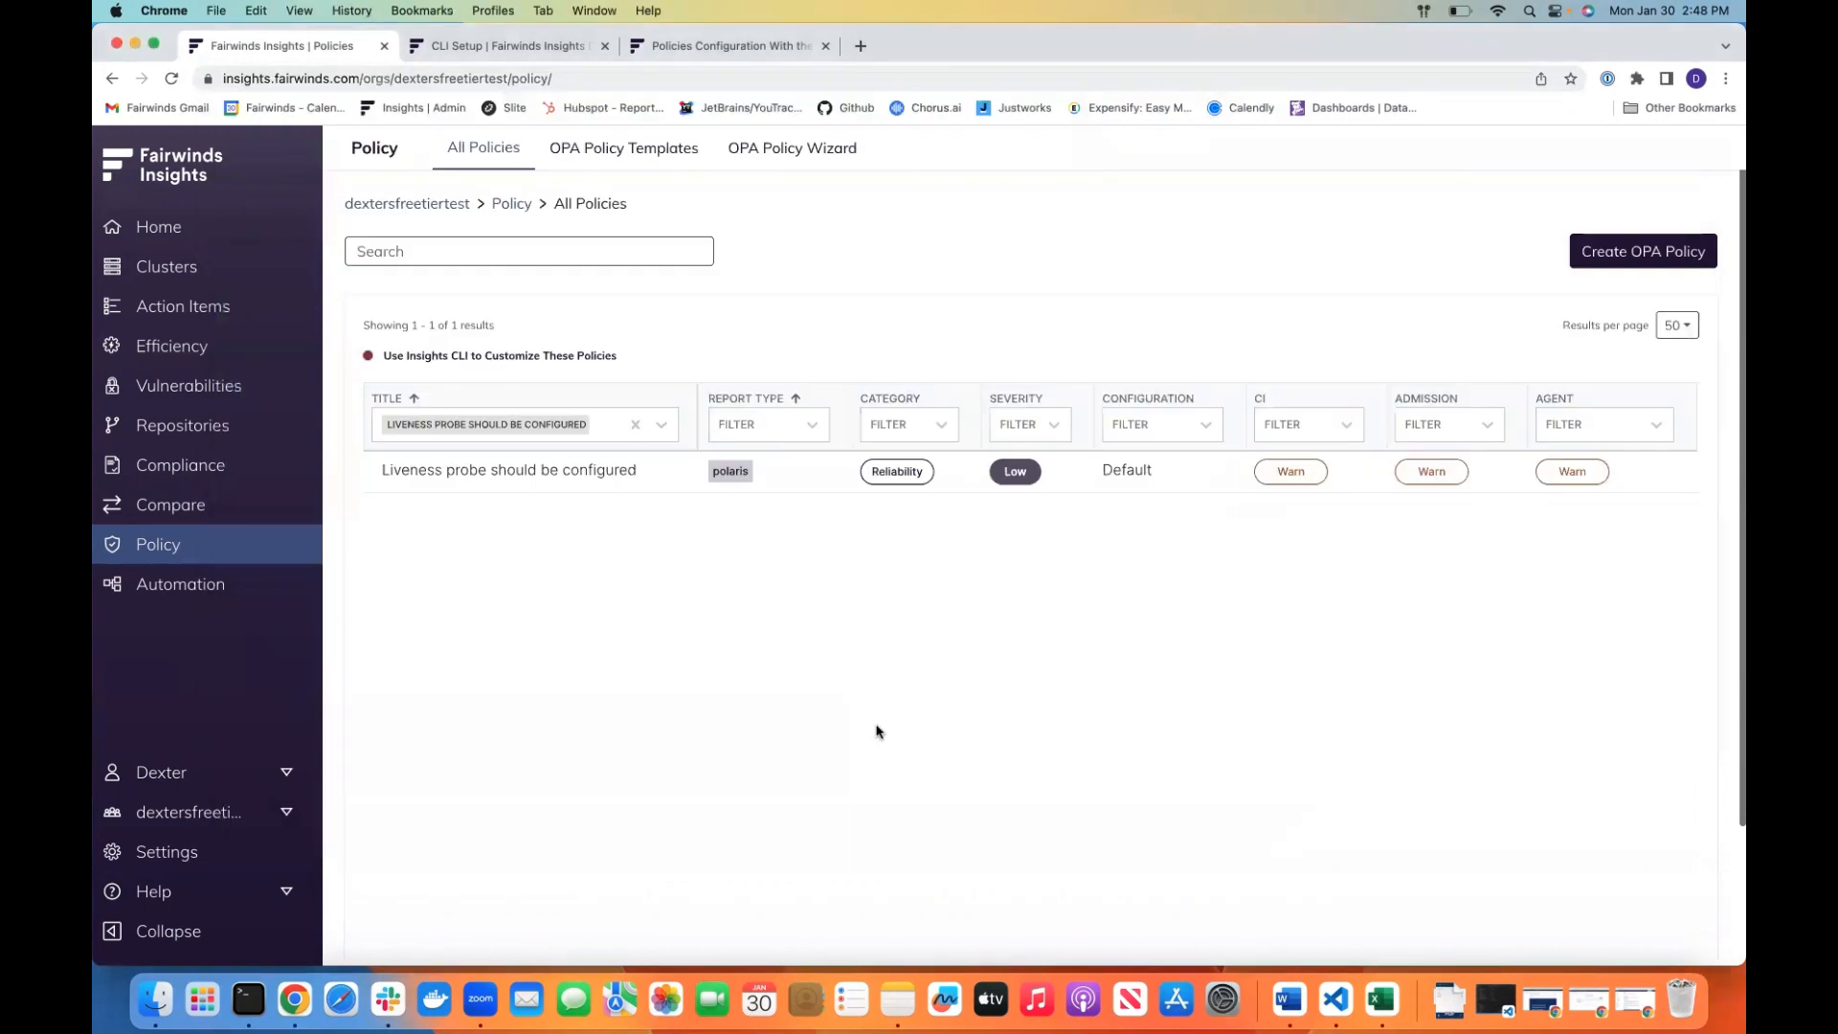
left_click(171, 78)
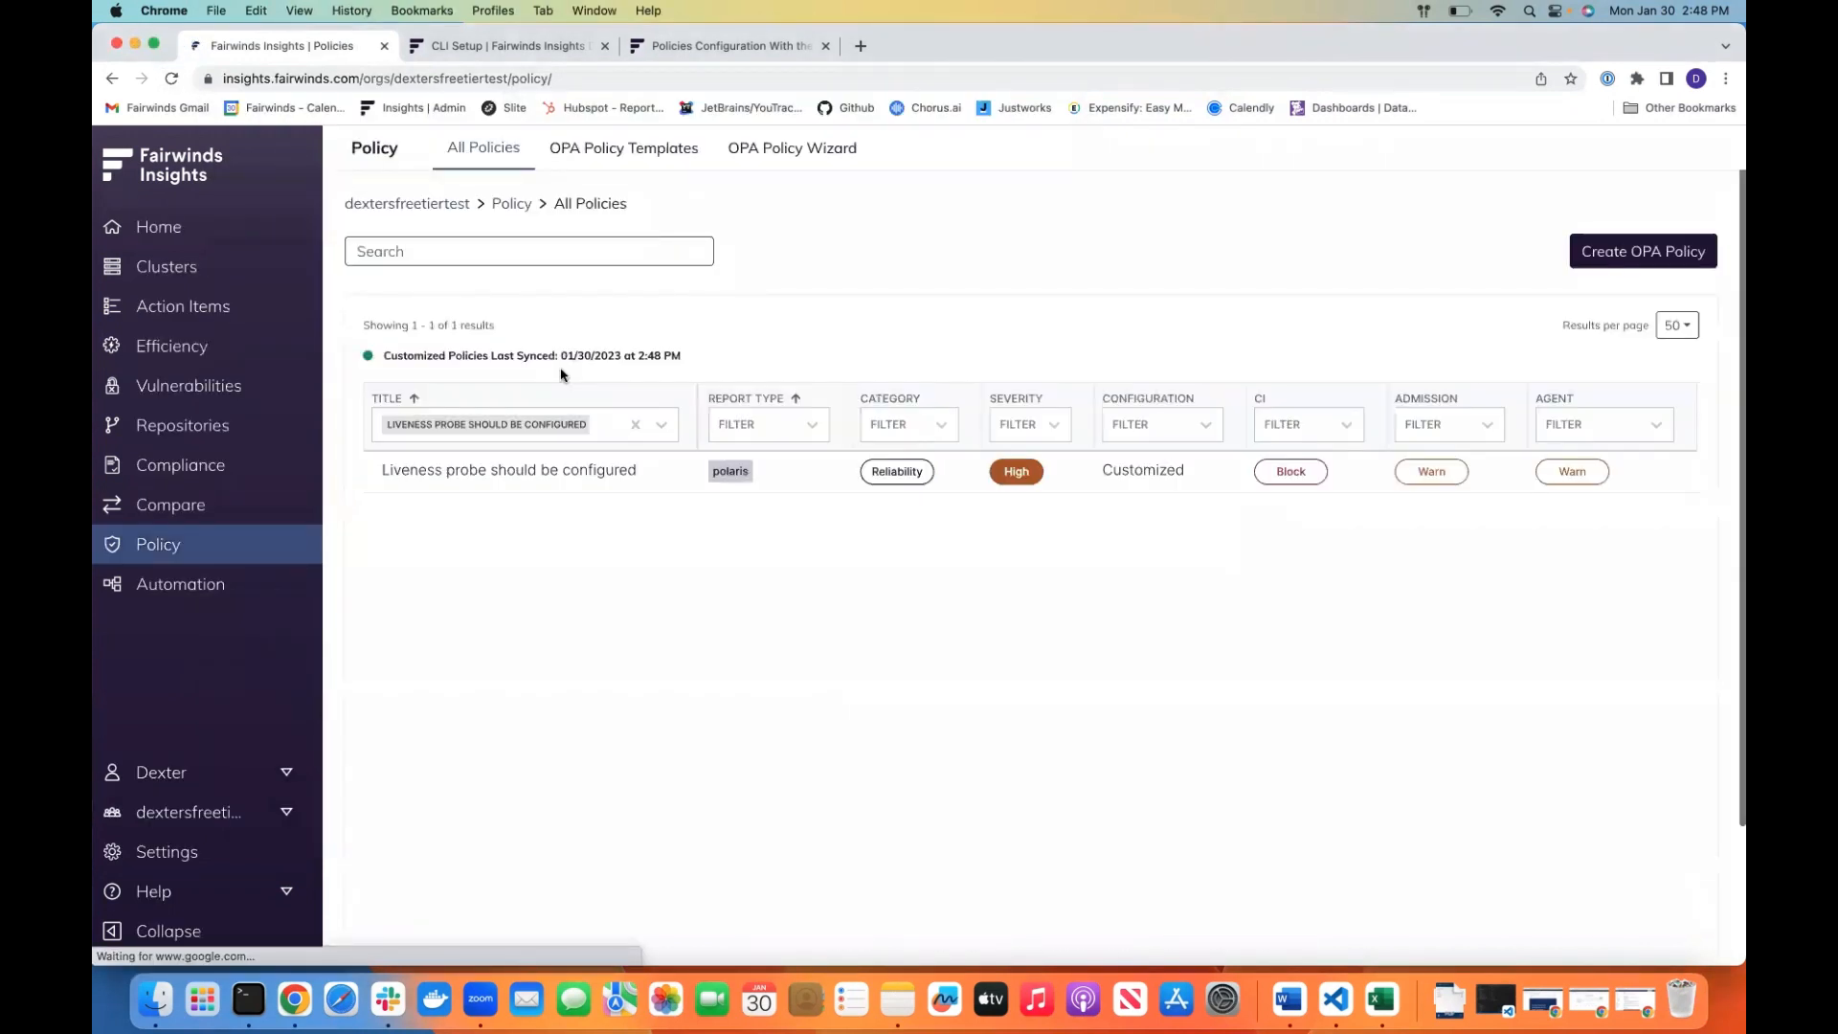